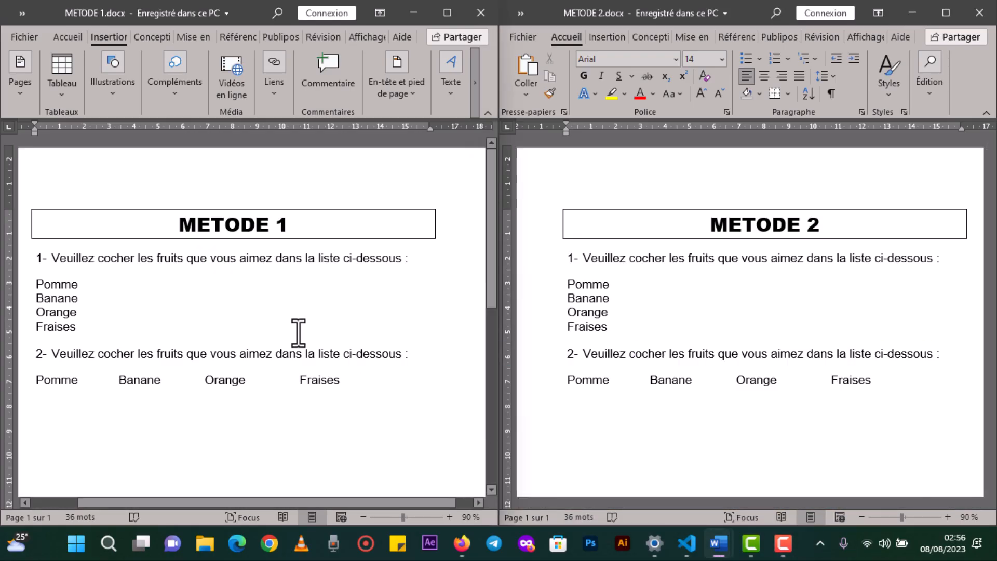
click(211, 224)
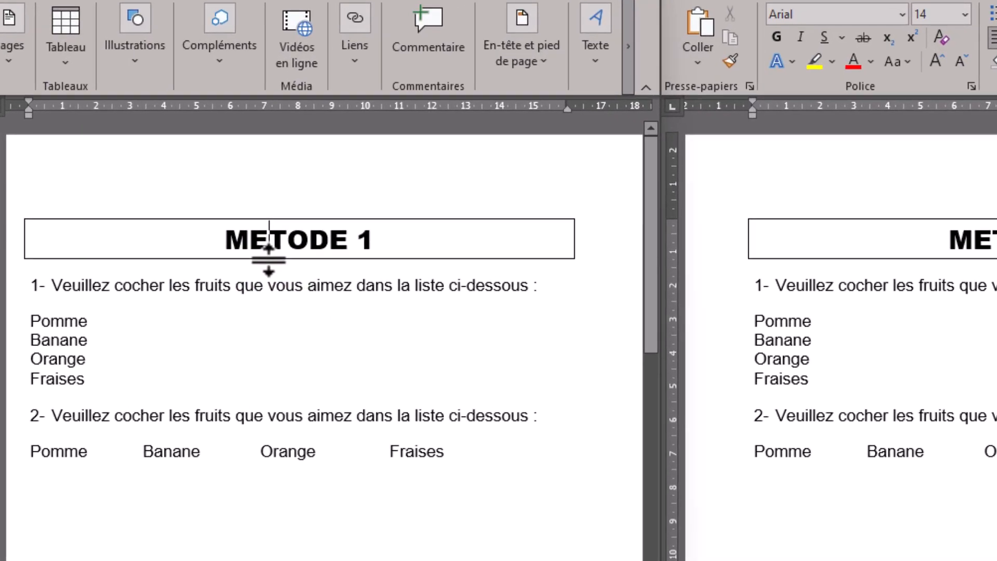
click(744, 291)
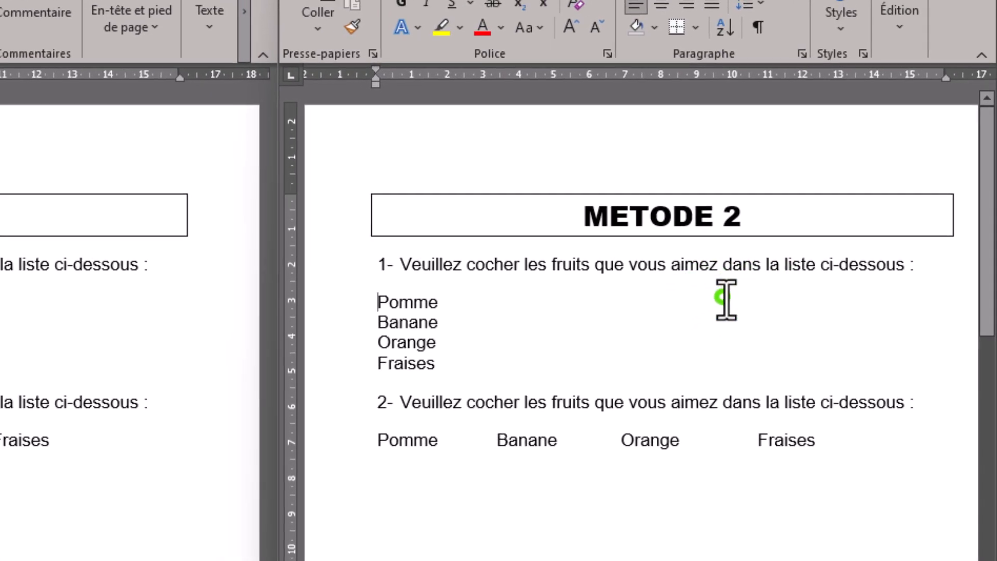
click(715, 299)
click(232, 267)
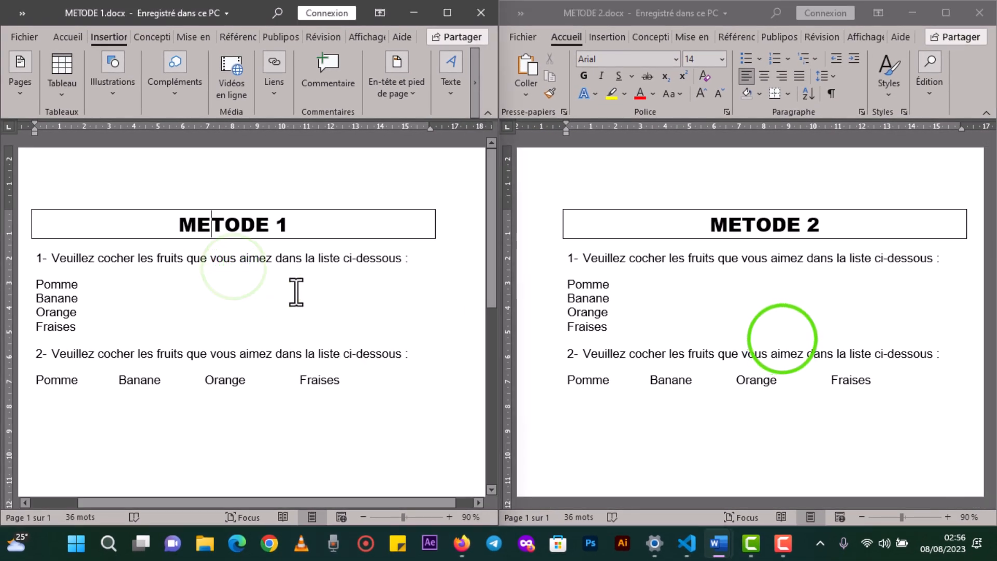
click(782, 339)
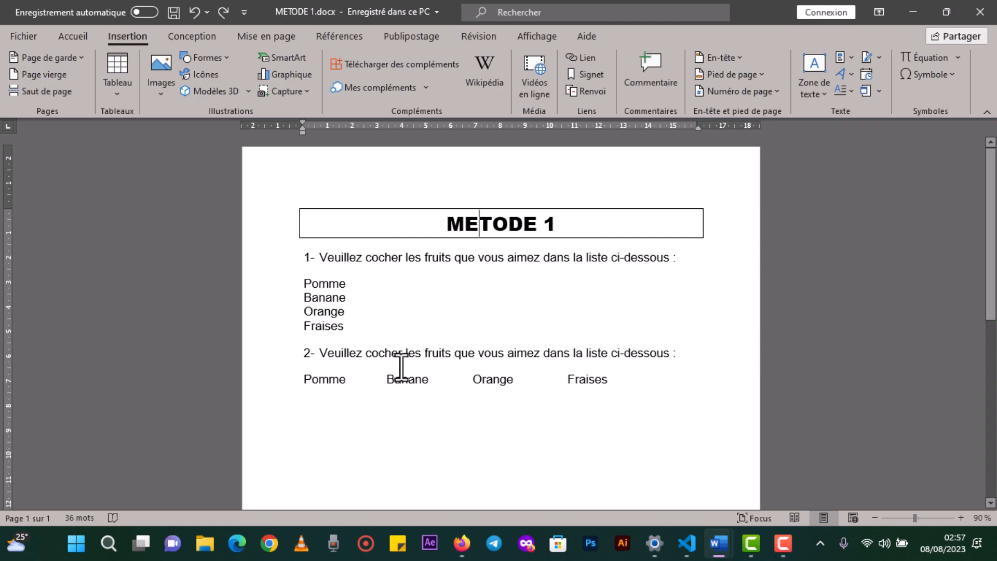
Step: Apply round bullets to the four fruit lines, Pomme to Fraises, under question 1
drag(304, 286, 337, 326)
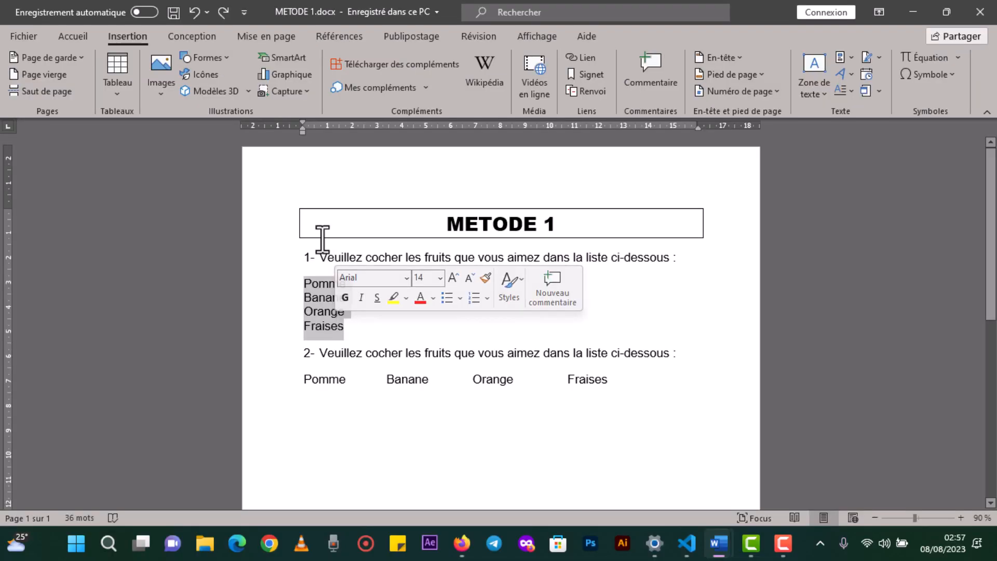
click(73, 36)
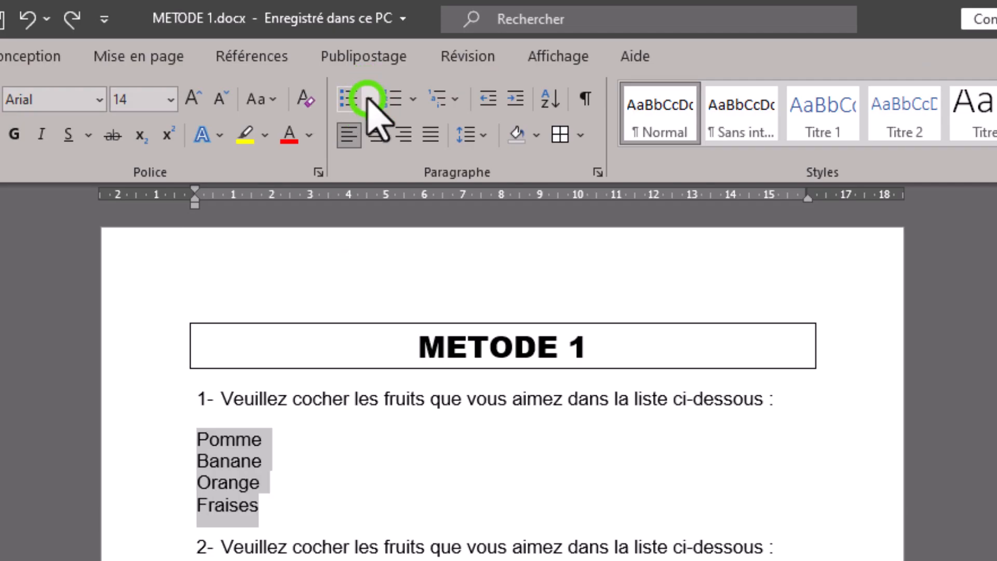
click(513, 69)
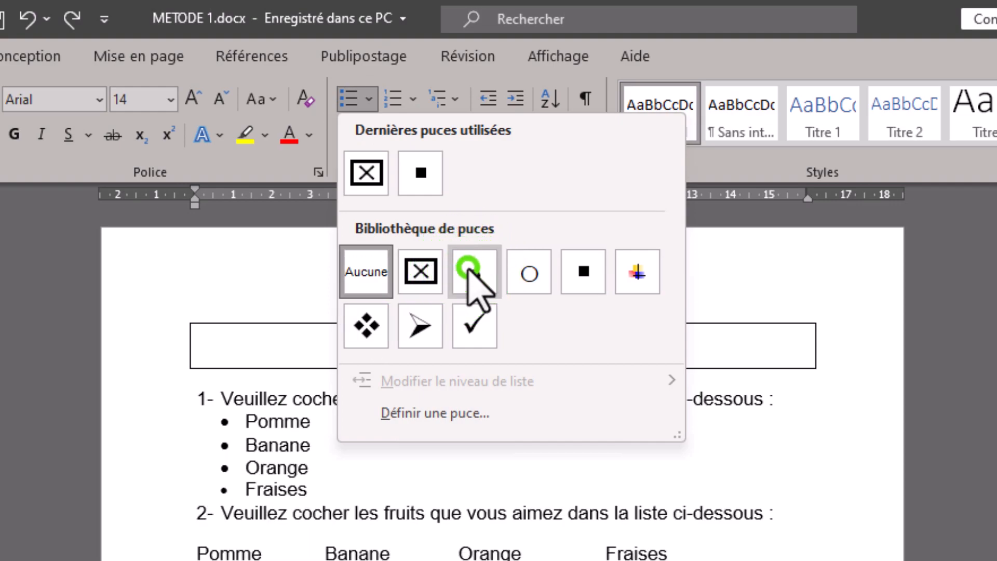
click(473, 273)
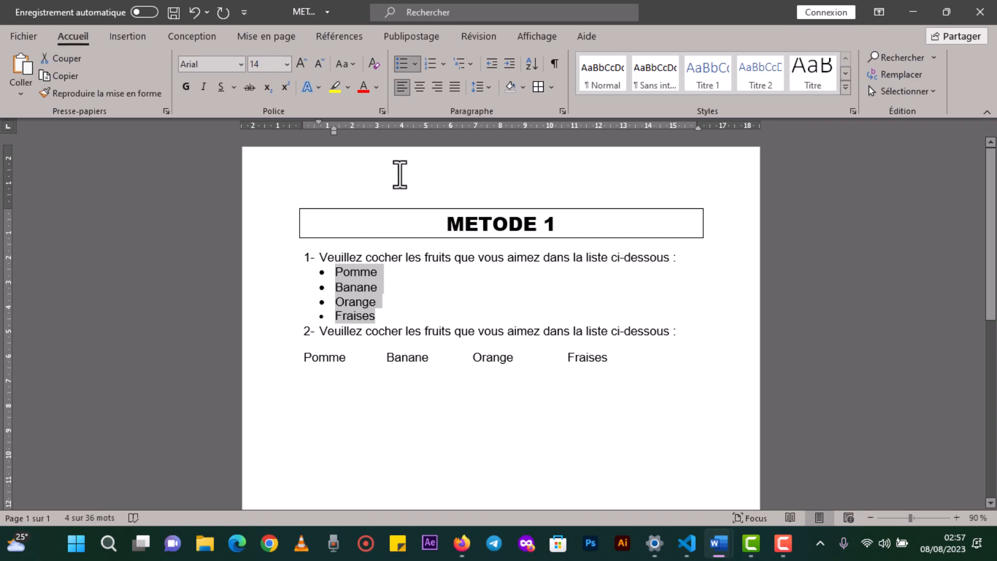
Step: Start defining a new symbol bullet for the selected fruit list and set the symbol font to Wingdings
click(415, 69)
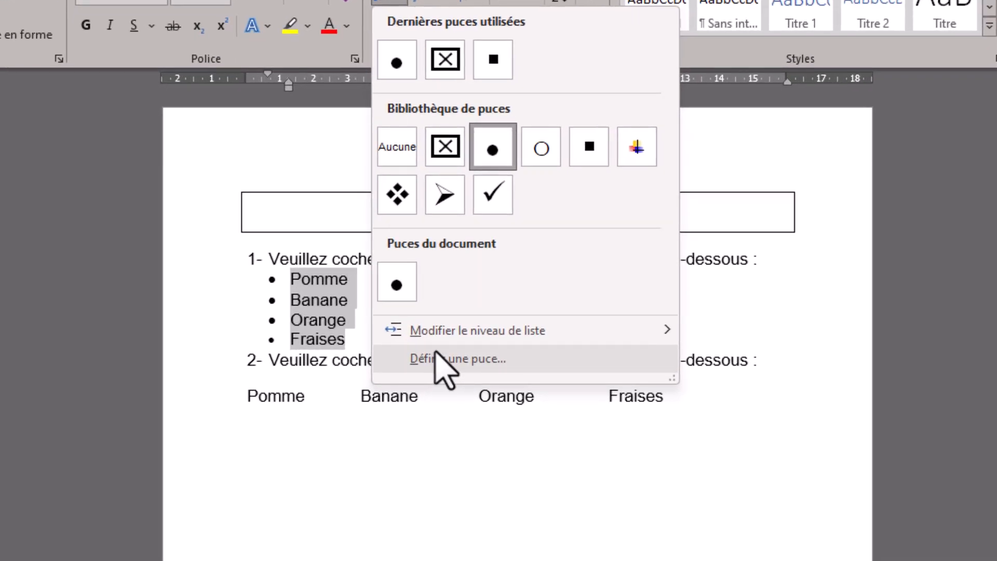
click(435, 354)
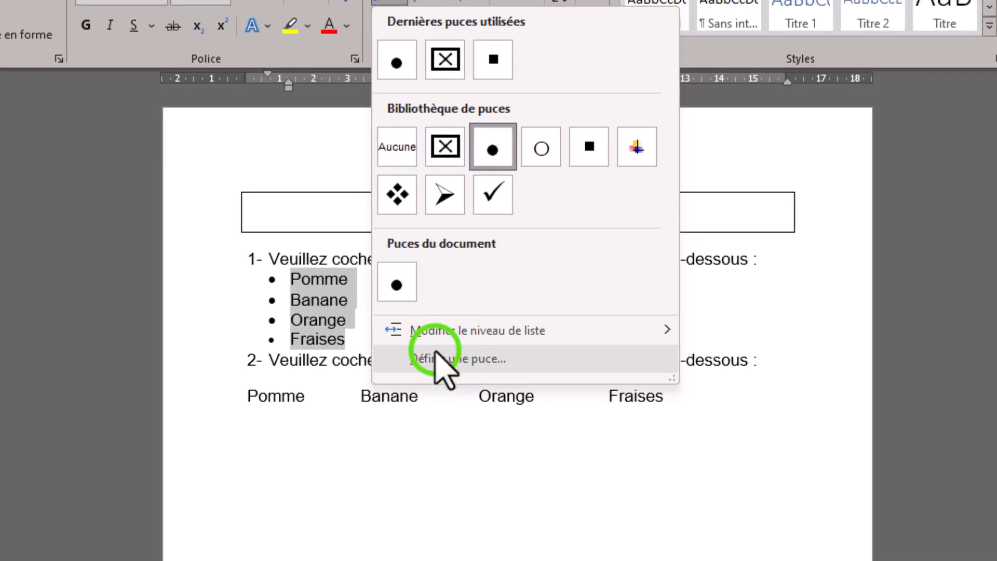
click(429, 139)
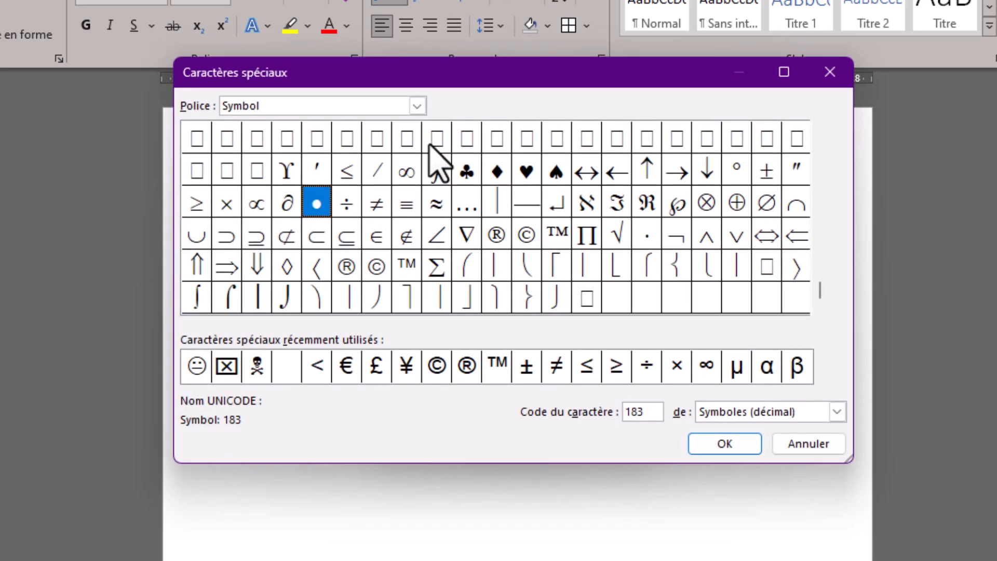
click(281, 108)
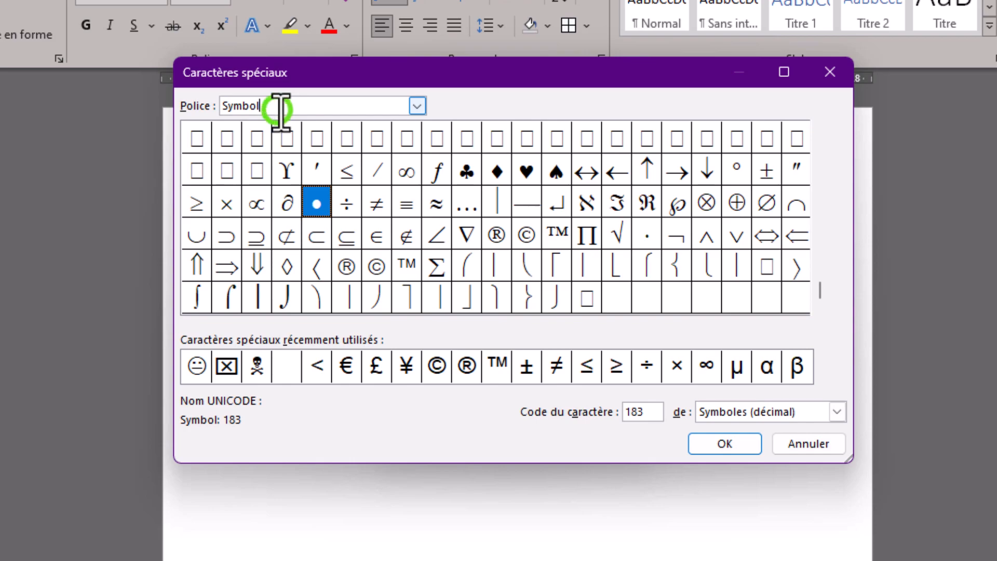
key(BackSpace)
key(BackSpace)
key(BackSpace)
key(BackSpace)
key(BackSpace)
key(BackSpace)
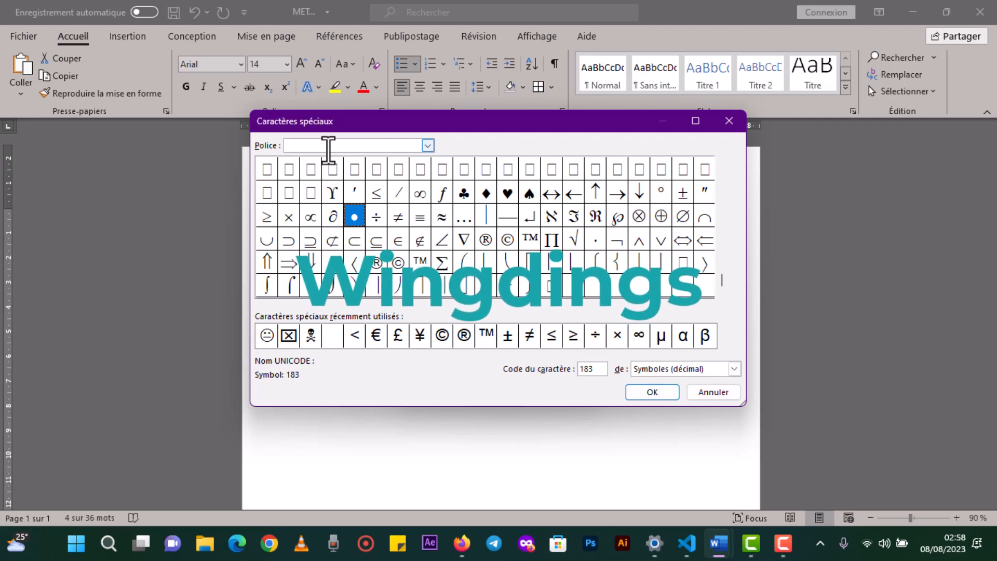
text(windings)
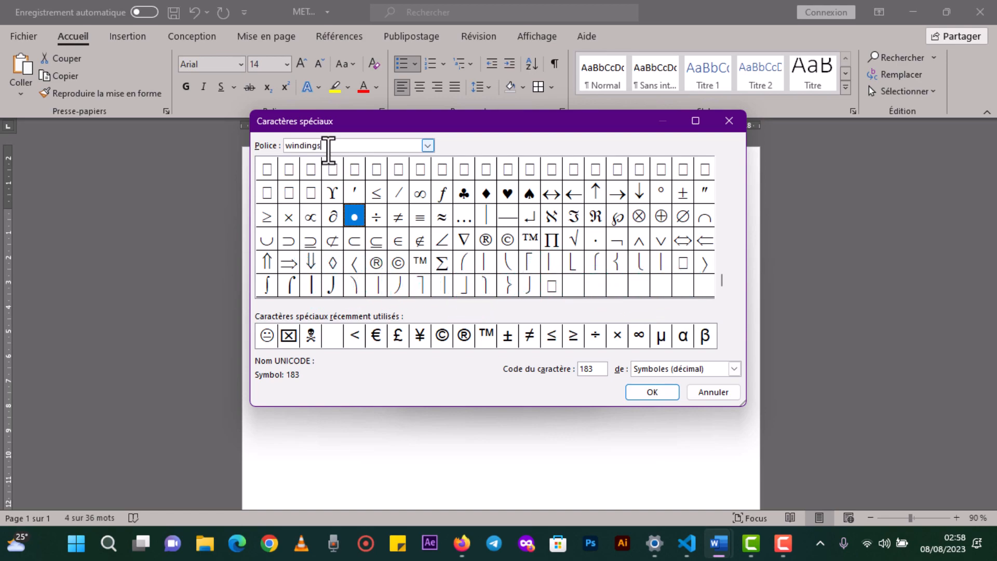
key(Return)
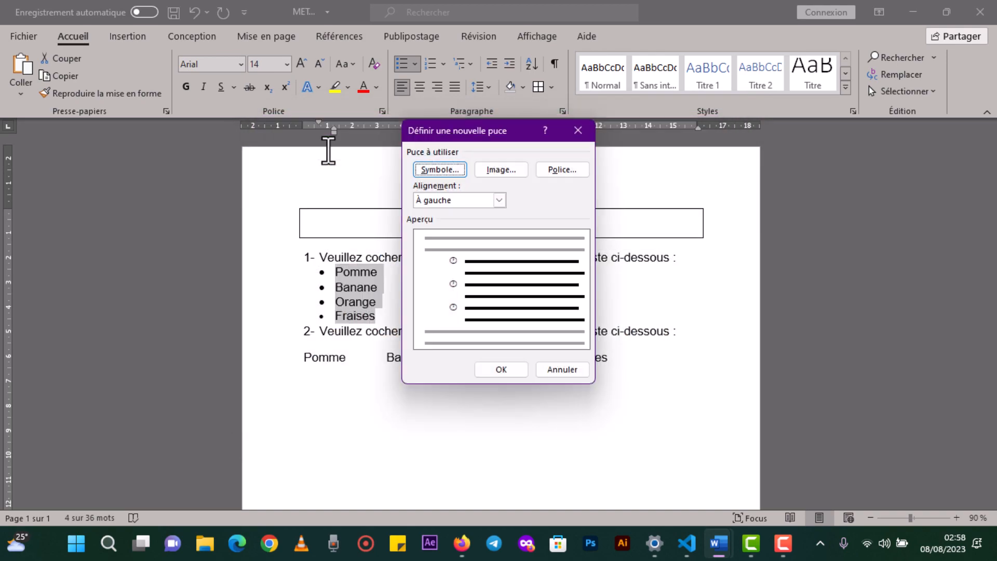
Step: Choose the empty square, Wingdings character 168, as the bullet symbol and apply it to the fruit list
click(455, 172)
click(357, 145)
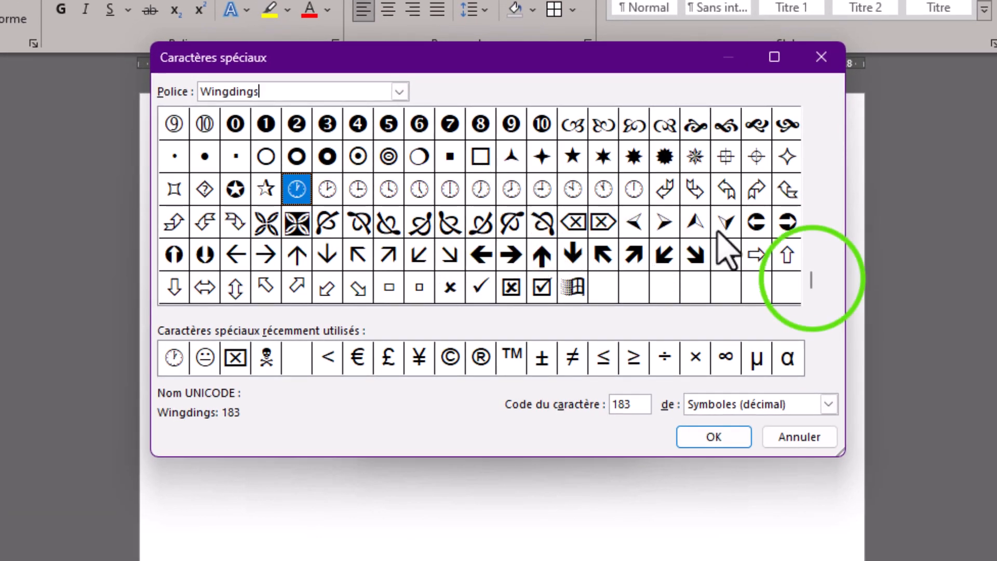
click(811, 279)
drag(811, 271, 789, 243)
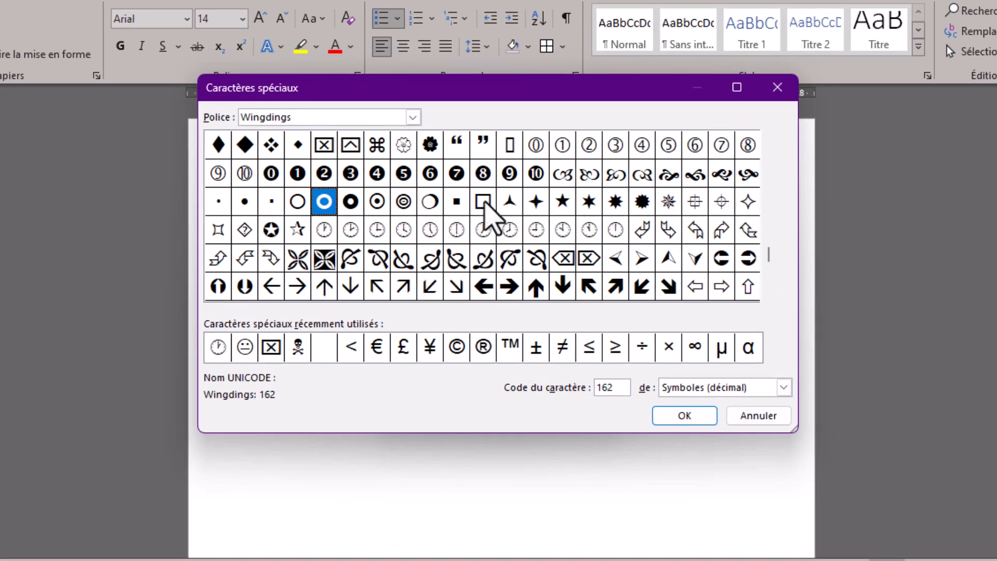
click(483, 201)
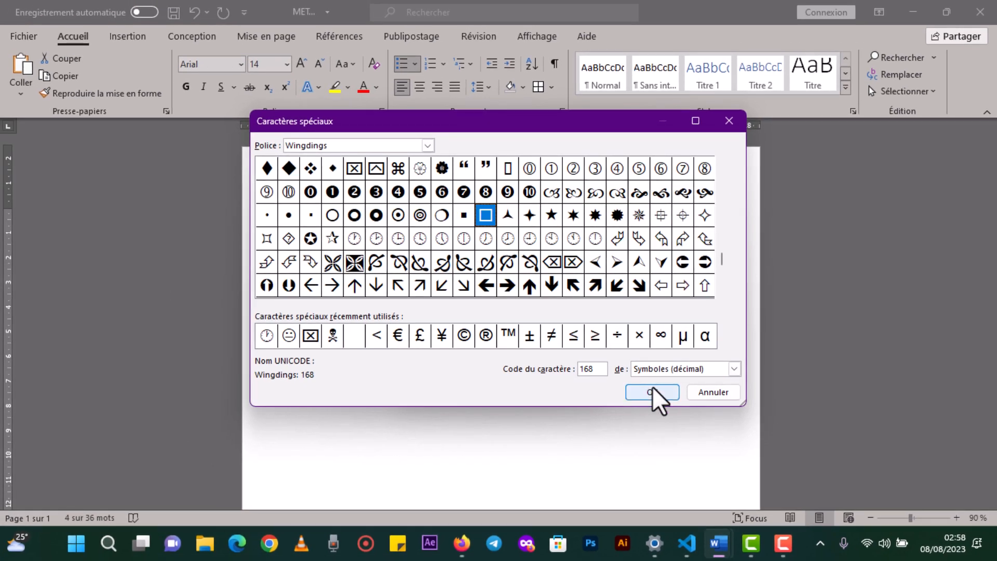
click(652, 392)
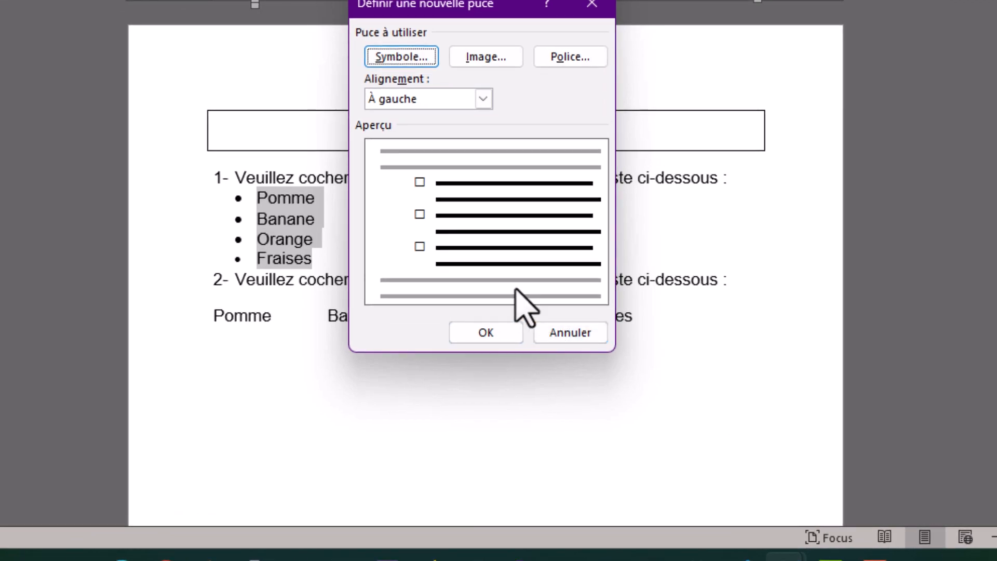
click(503, 334)
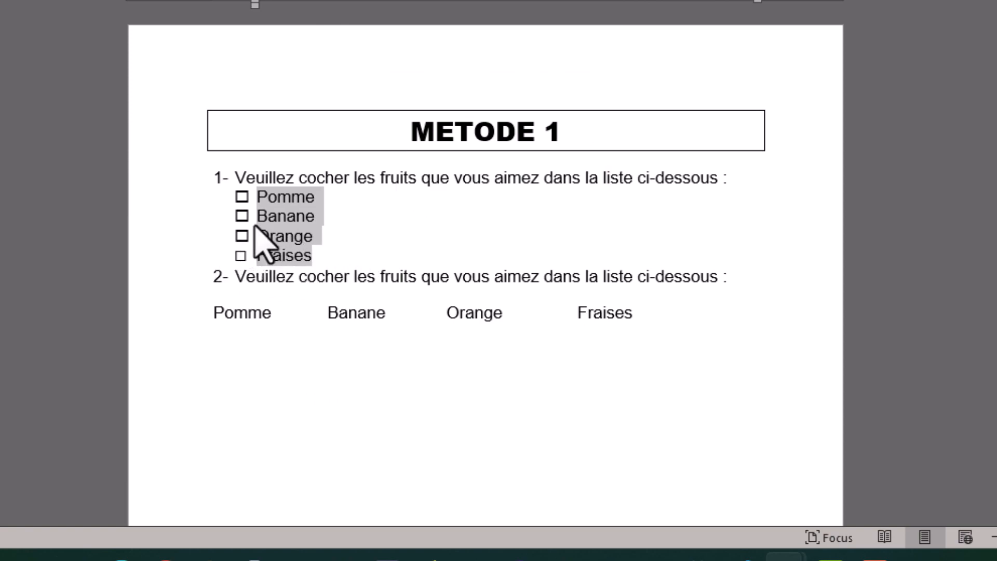
Step: Add a new checkbox item "mangue" below Fraises in the first list
click(319, 257)
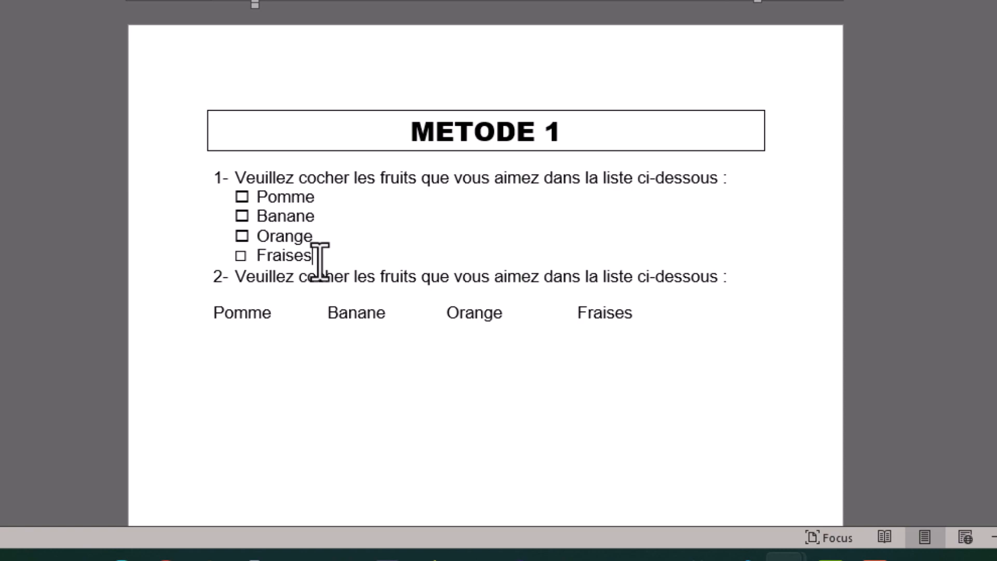
key(Return)
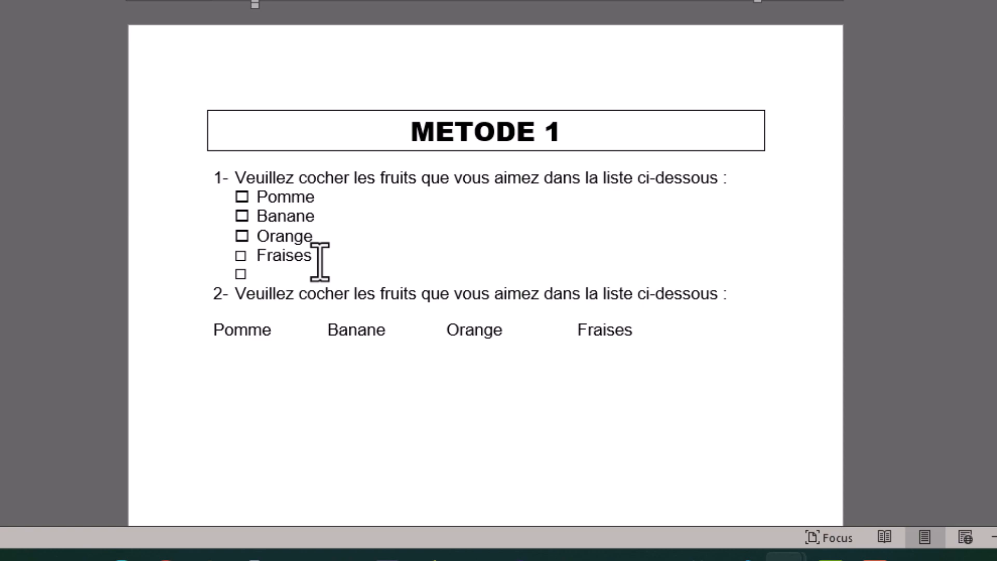
text(m)
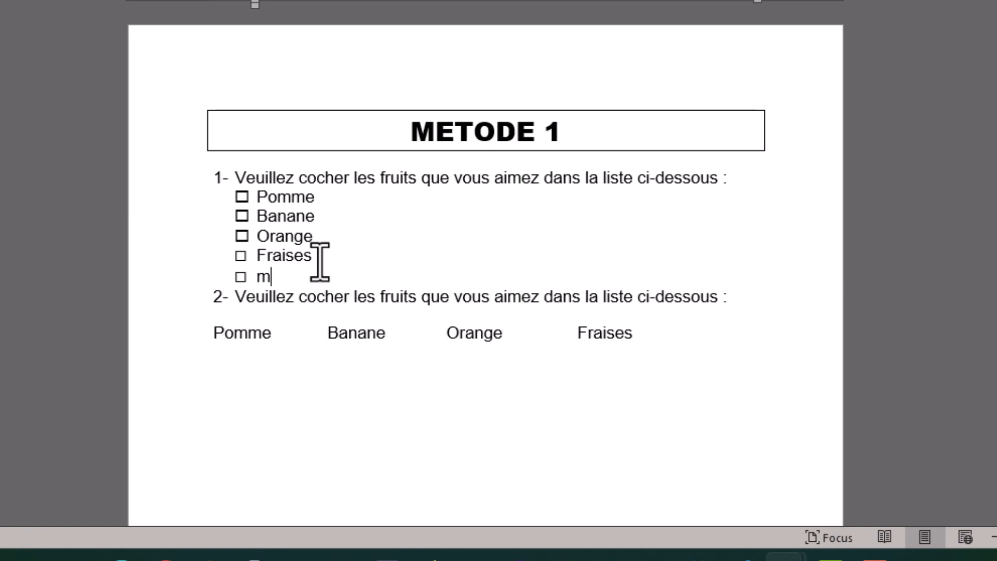
text(ang)
text(ue)
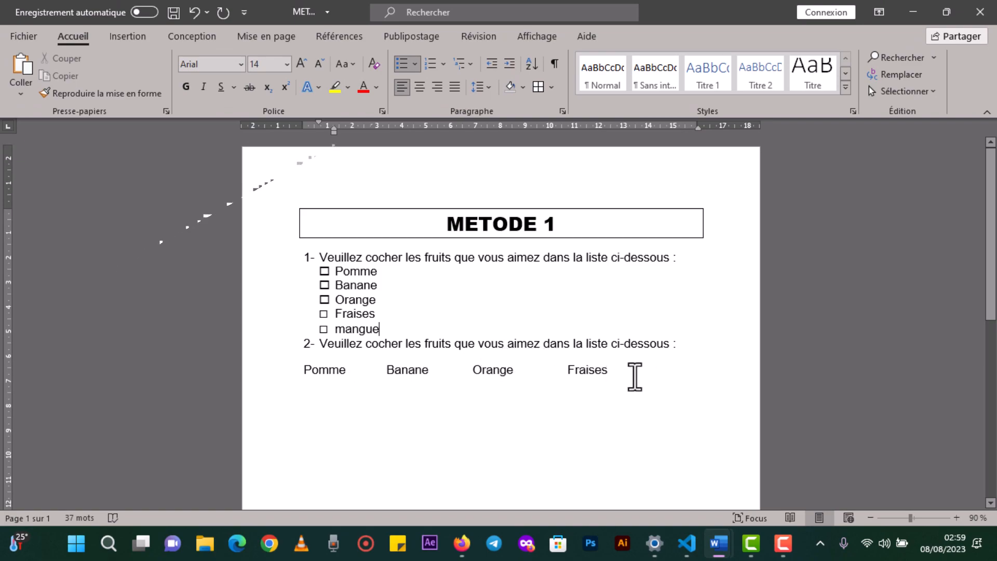
Step: Insert the ticked box symbol, Wingdings character 254, directly after Pomme under question 2
click(347, 372)
click(355, 374)
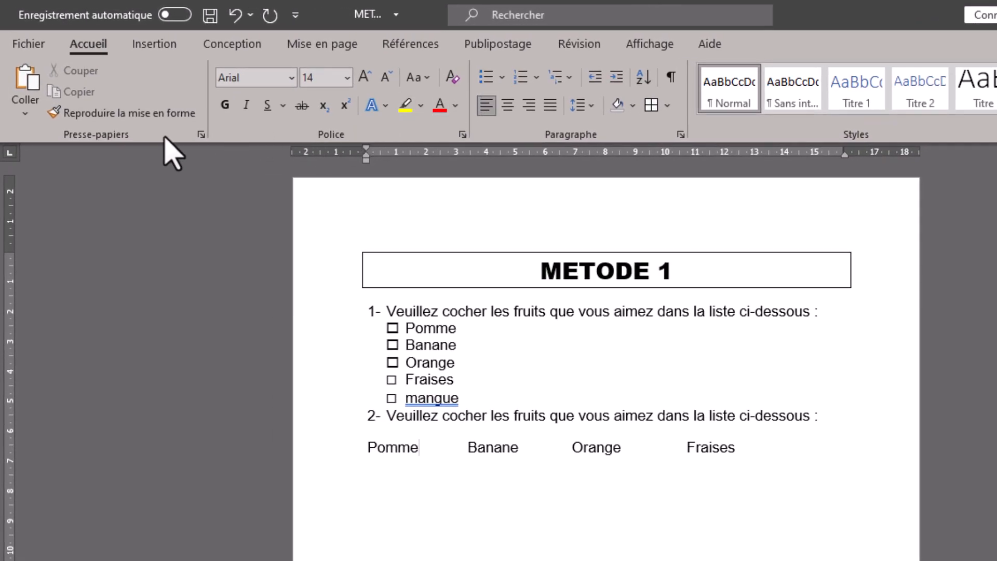
click(154, 44)
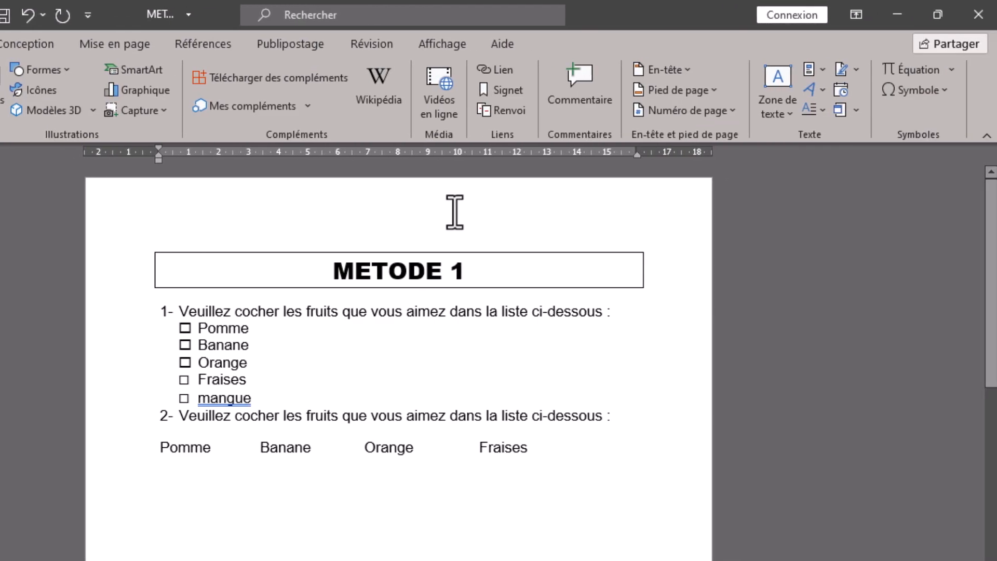
click(919, 90)
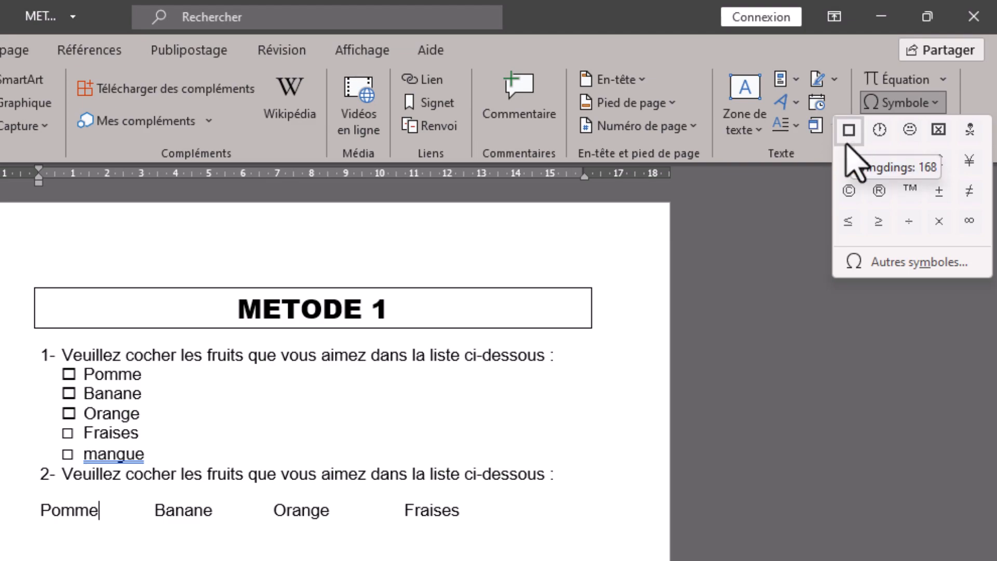
click(889, 262)
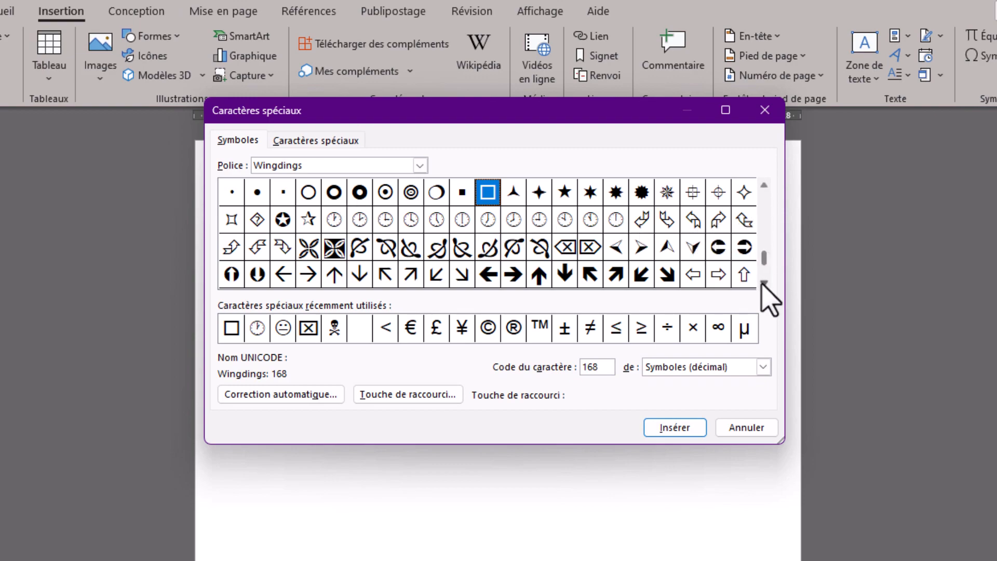
click(762, 283)
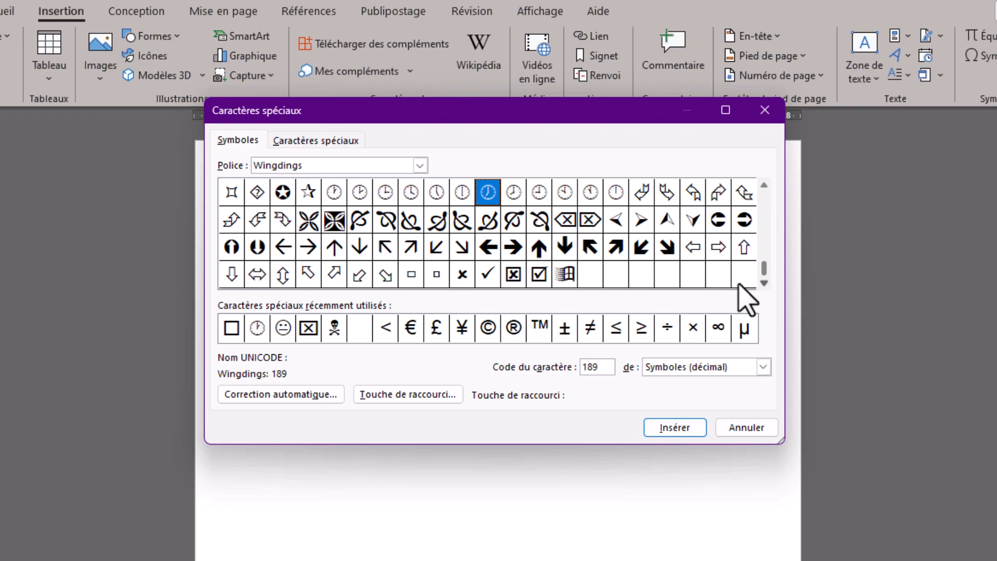
click(538, 274)
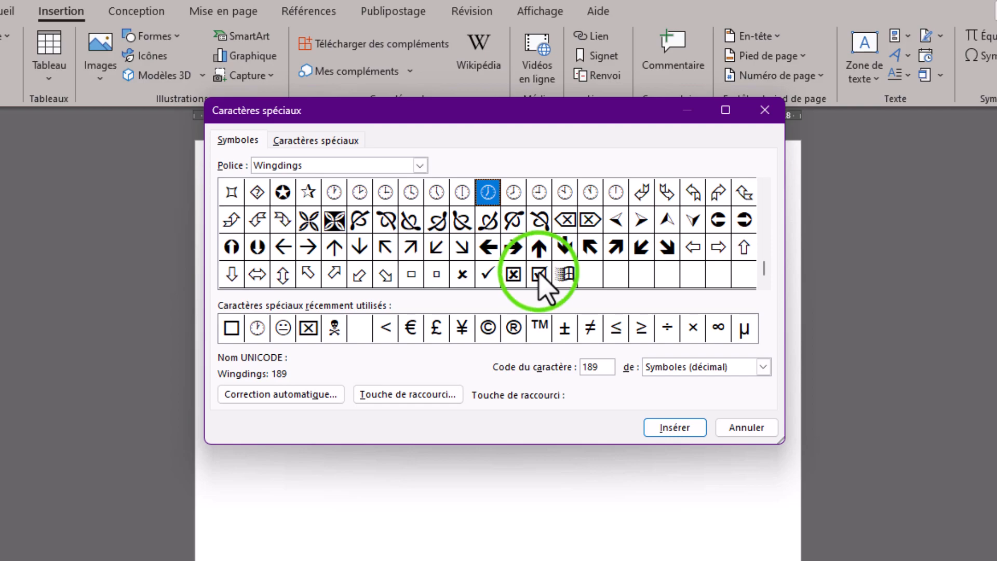
click(670, 423)
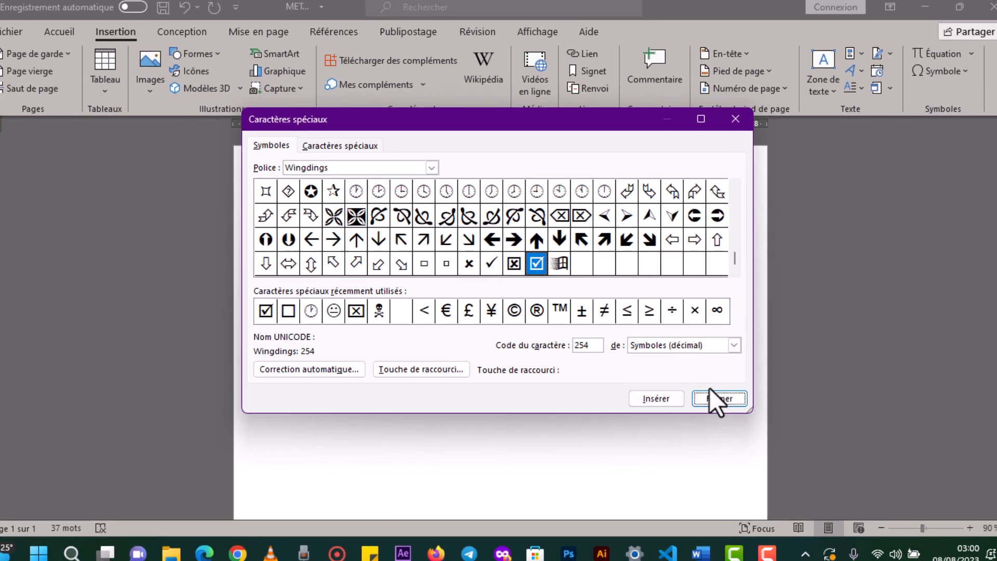
click(744, 425)
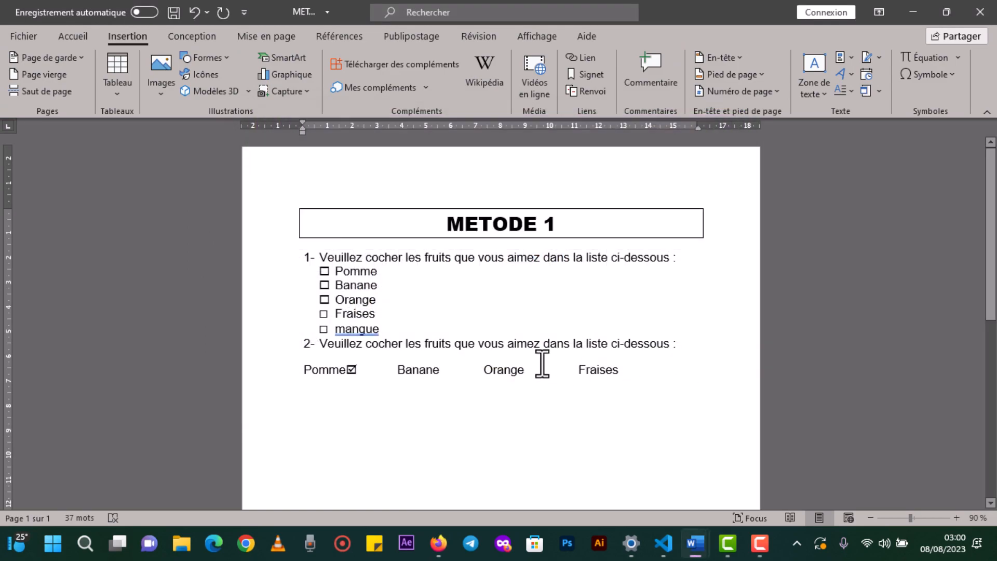
Step: Copy the ticked box after Pomme and paste it directly after Orange under question 2
click(364, 369)
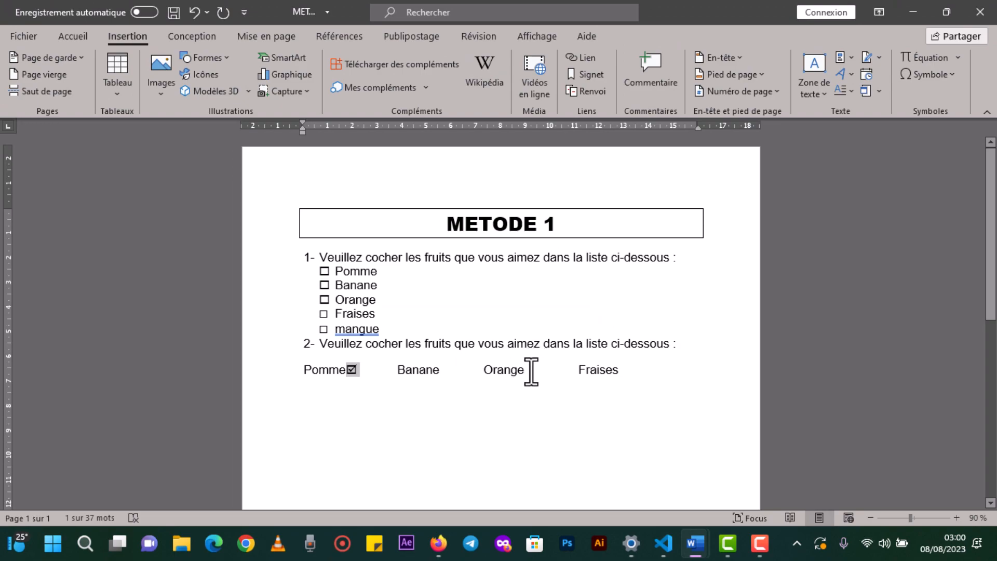
click(525, 373)
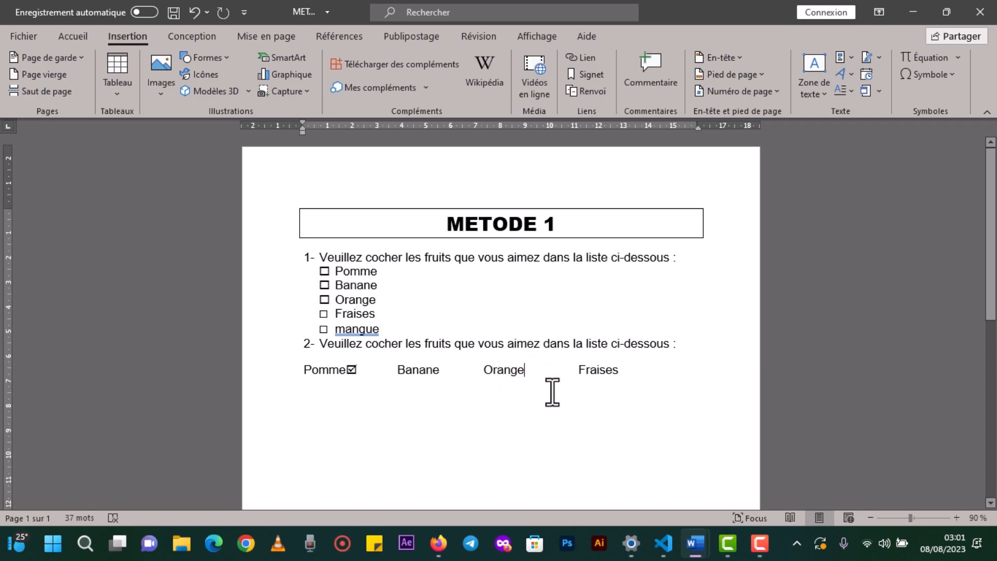
key(ctrl+v)
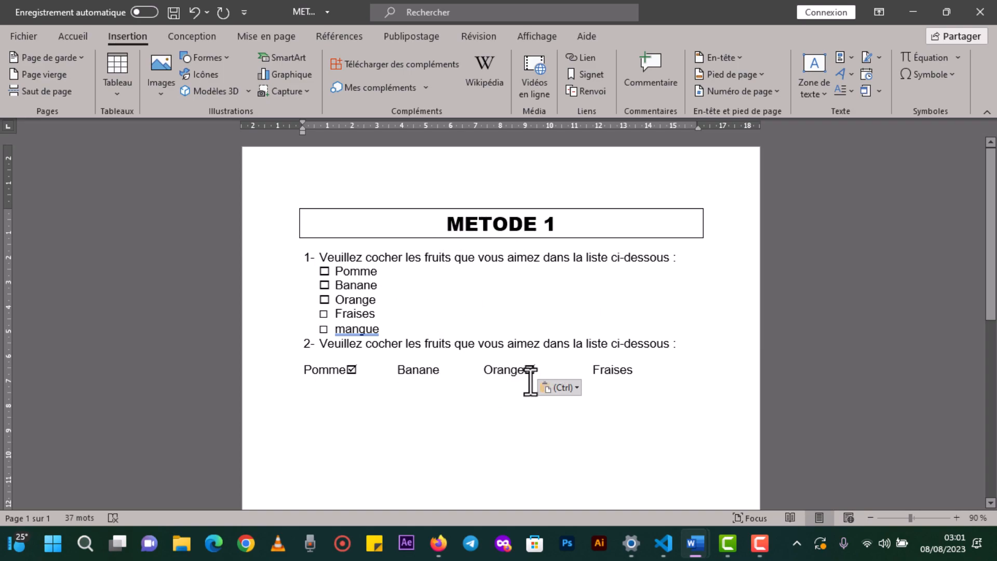
Step: Test whether the square bullets under question 1 and the box symbols after Pomme and Orange can be toggled
scroll(391, 325, down, 1)
click(316, 268)
click(329, 268)
click(326, 241)
click(345, 337)
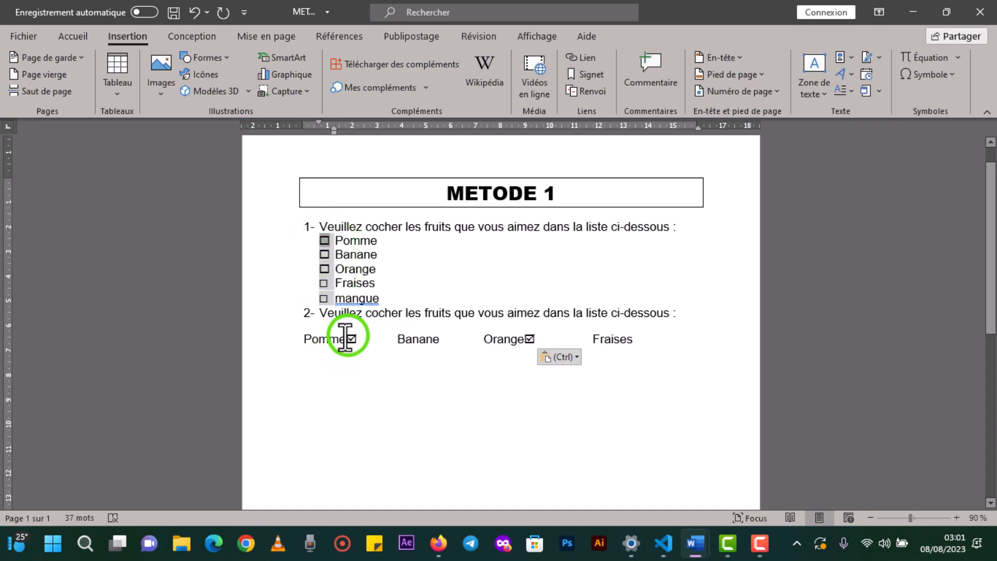
click(346, 338)
click(528, 338)
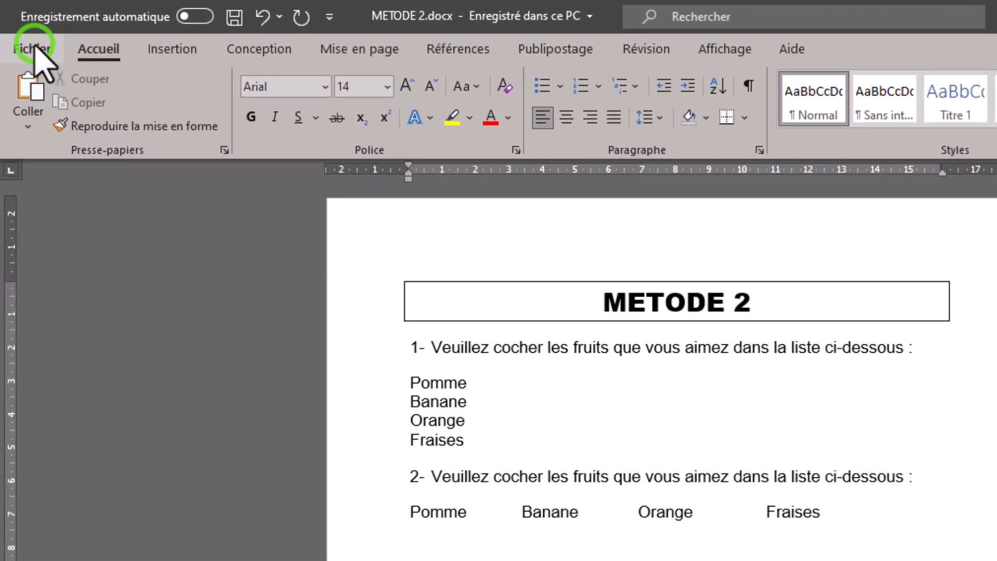
Step: Enable the Développeur tab through the ribbon customization in Word's options
click(33, 49)
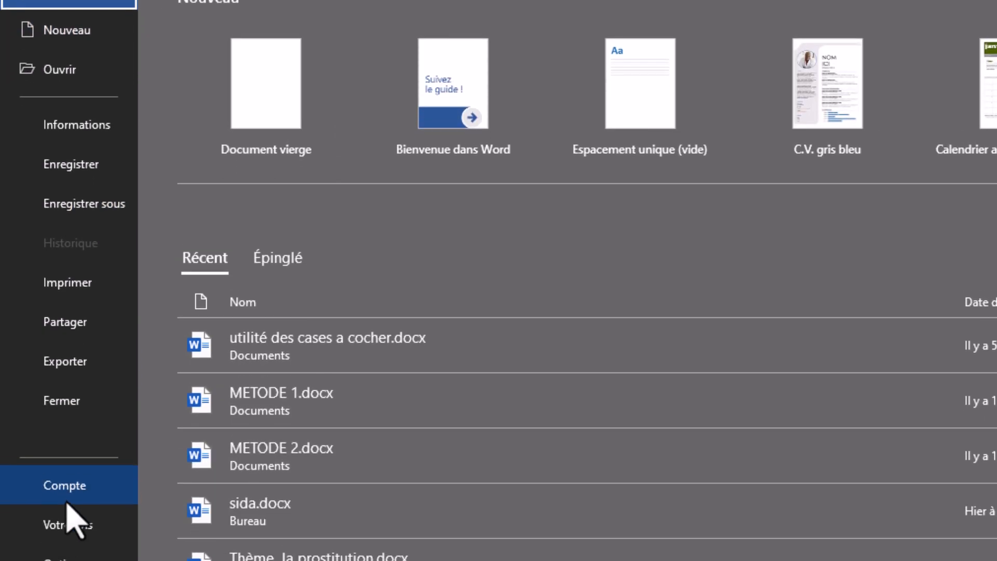
click(62, 476)
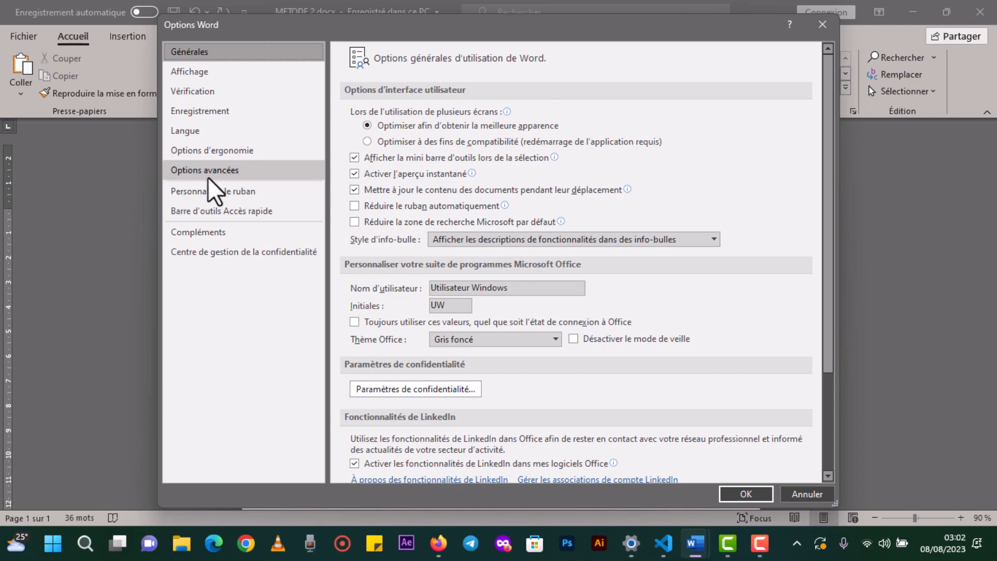
click(212, 190)
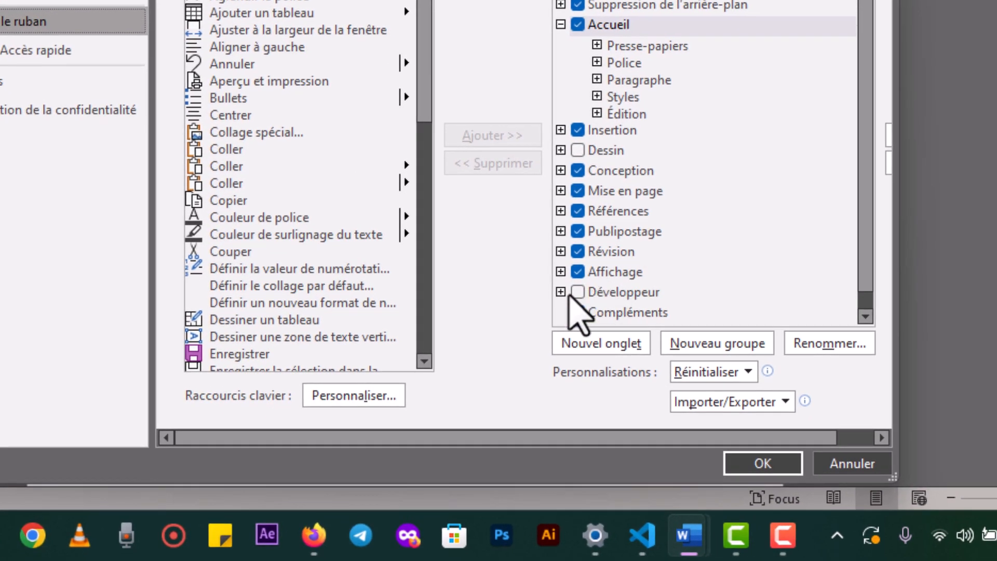
click(578, 291)
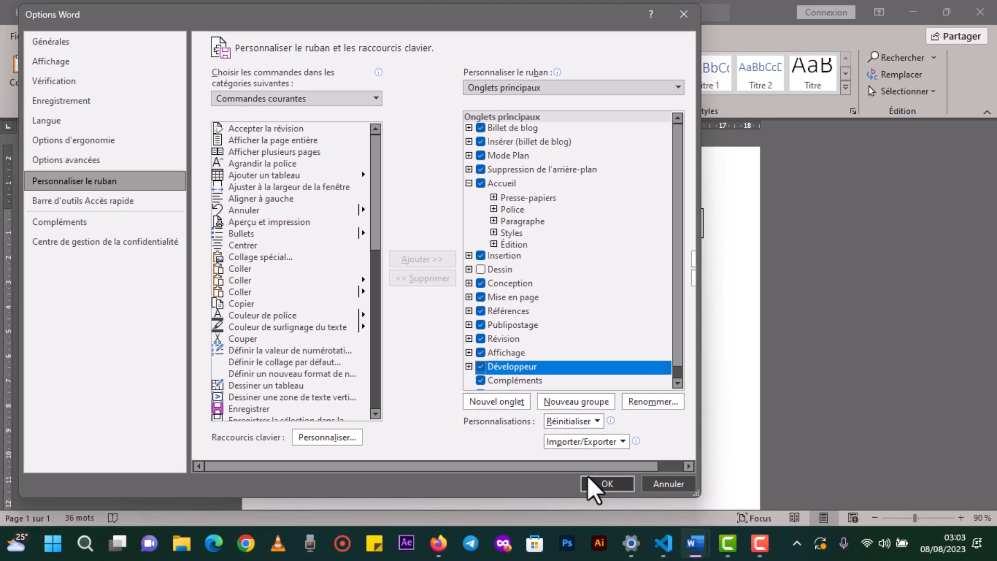
click(740, 462)
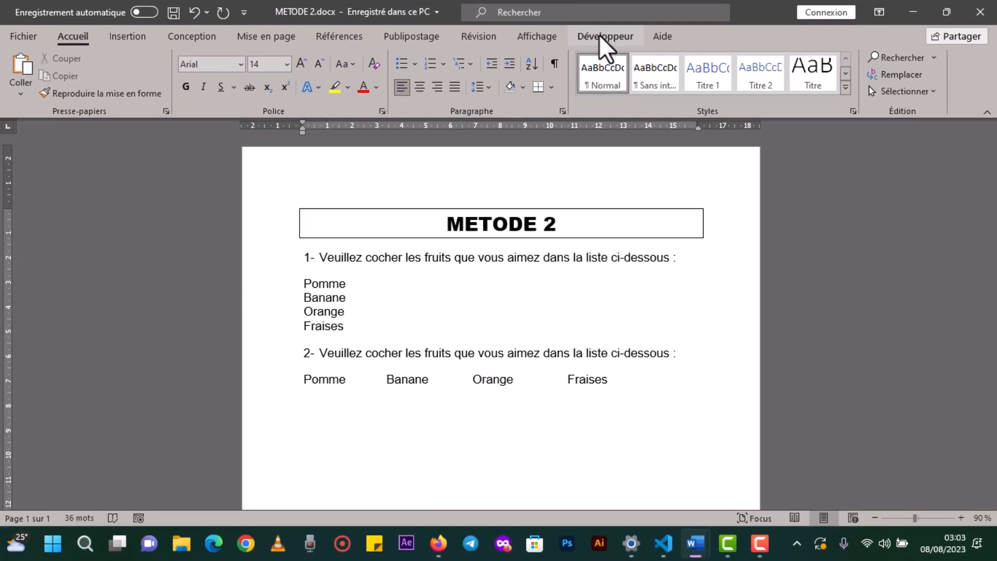
Step: Insert a checkbox content control directly before Pomme, Banane, Orange and Fraises in the question 1 list of METODE 2.docx
click(600, 35)
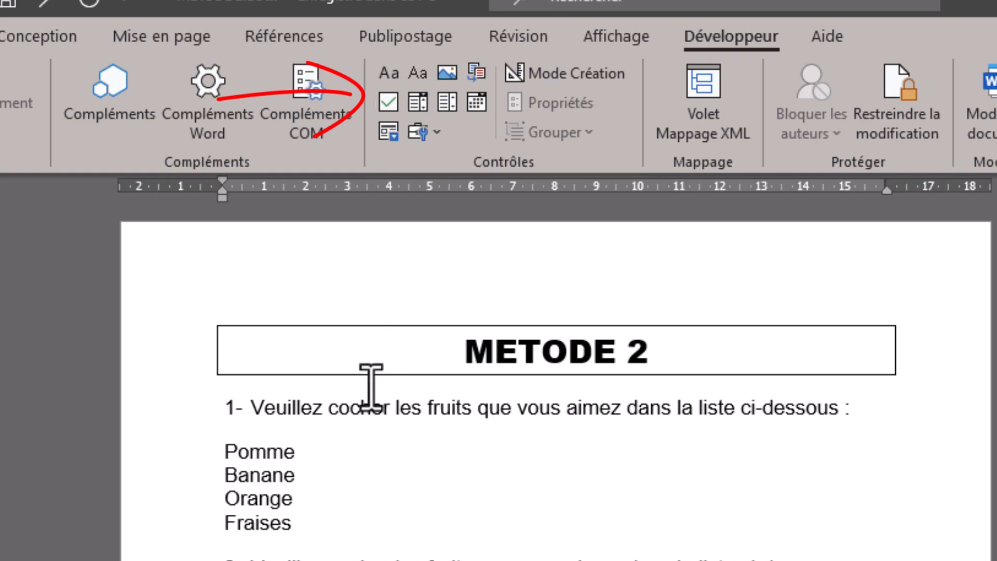
click(224, 461)
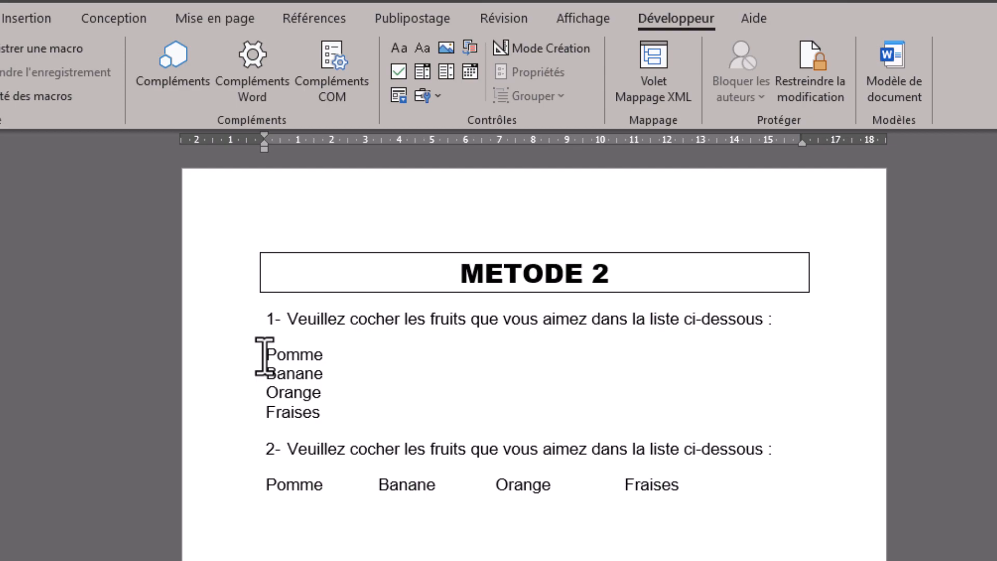
click(399, 71)
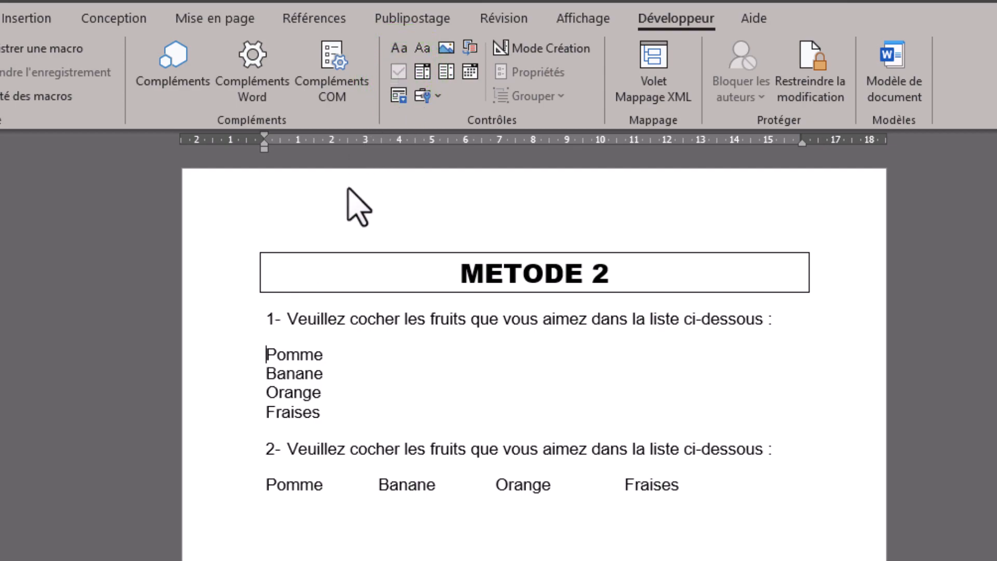
click(257, 376)
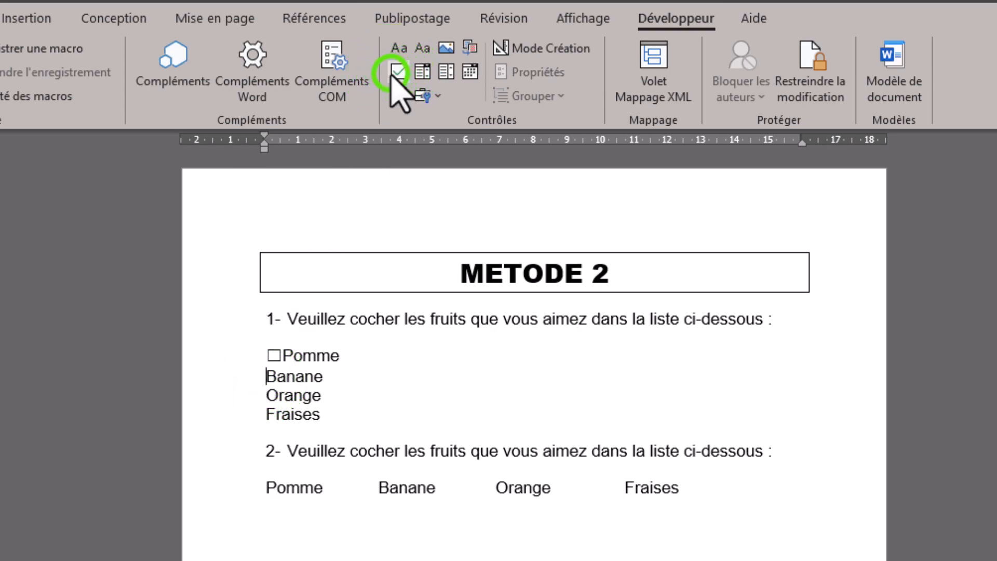
click(396, 73)
click(265, 399)
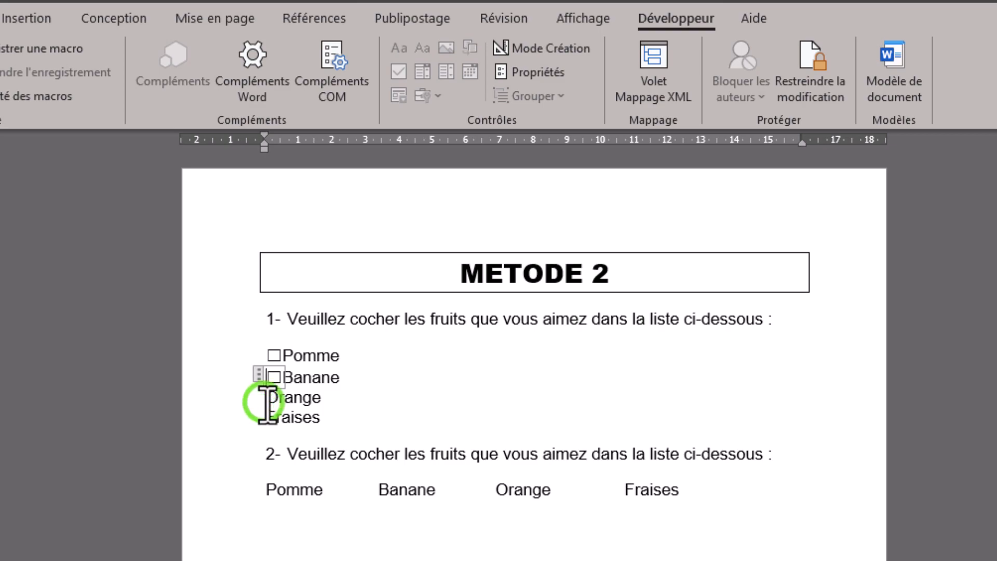
click(399, 72)
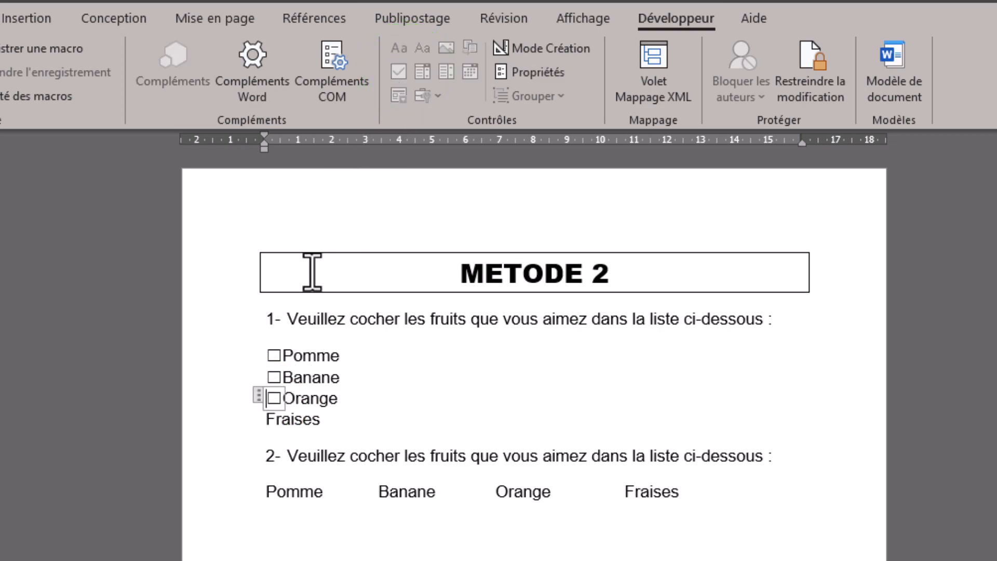
click(265, 418)
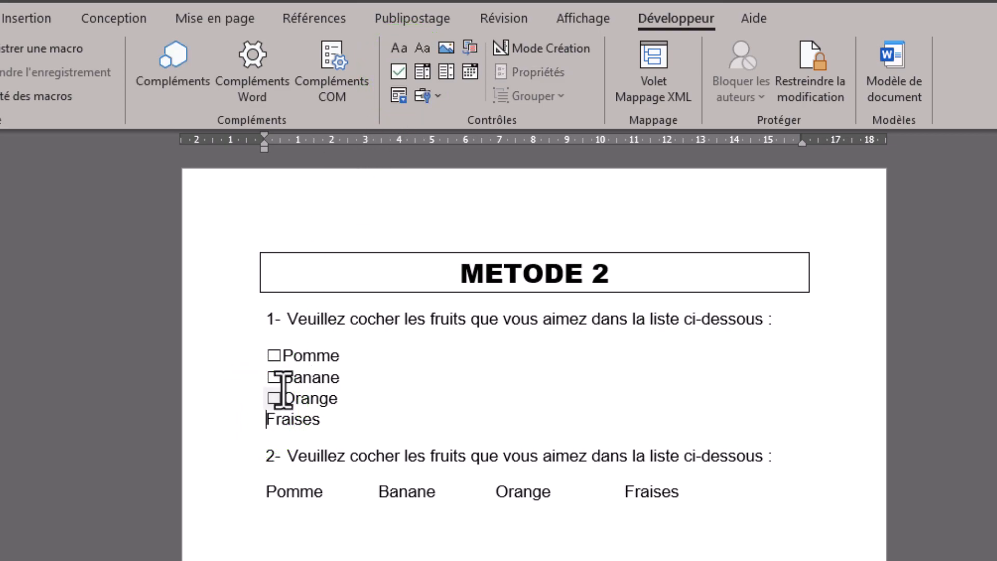
click(398, 72)
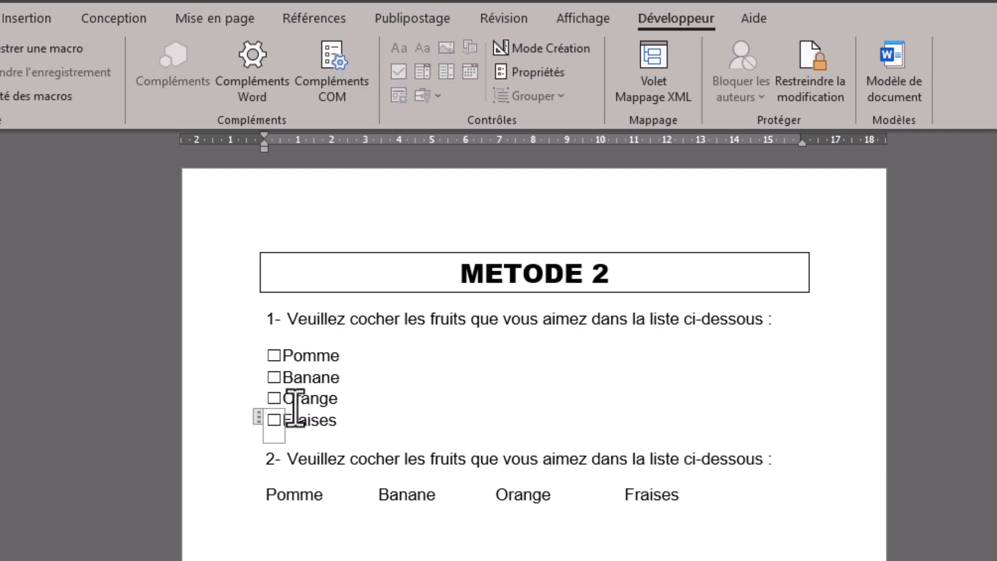
Step: Test the question 1 checkboxes by ticking Pomme, Banane and Orange and unticking them again
click(275, 357)
click(270, 293)
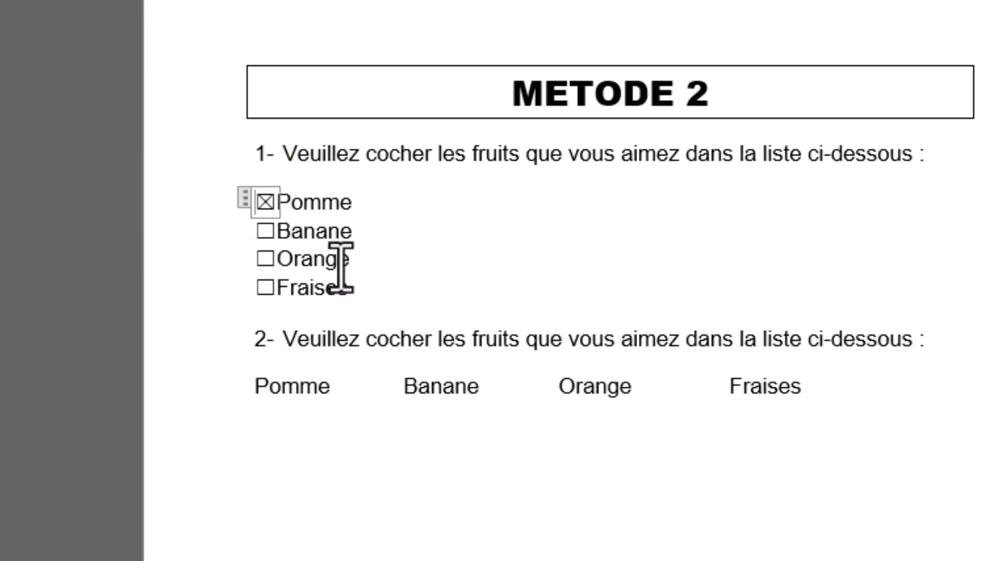
click(265, 233)
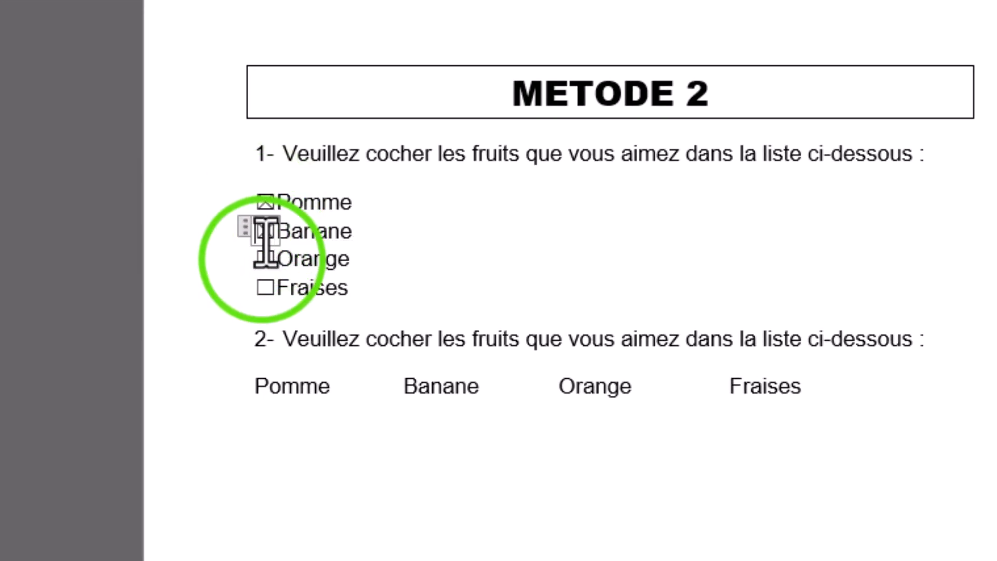
click(264, 258)
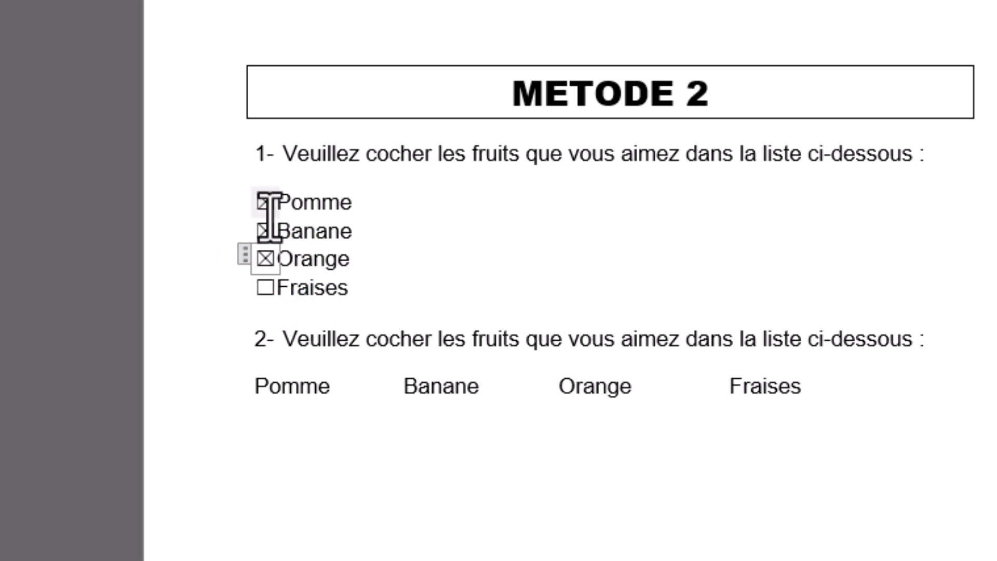
click(262, 230)
click(262, 200)
click(262, 256)
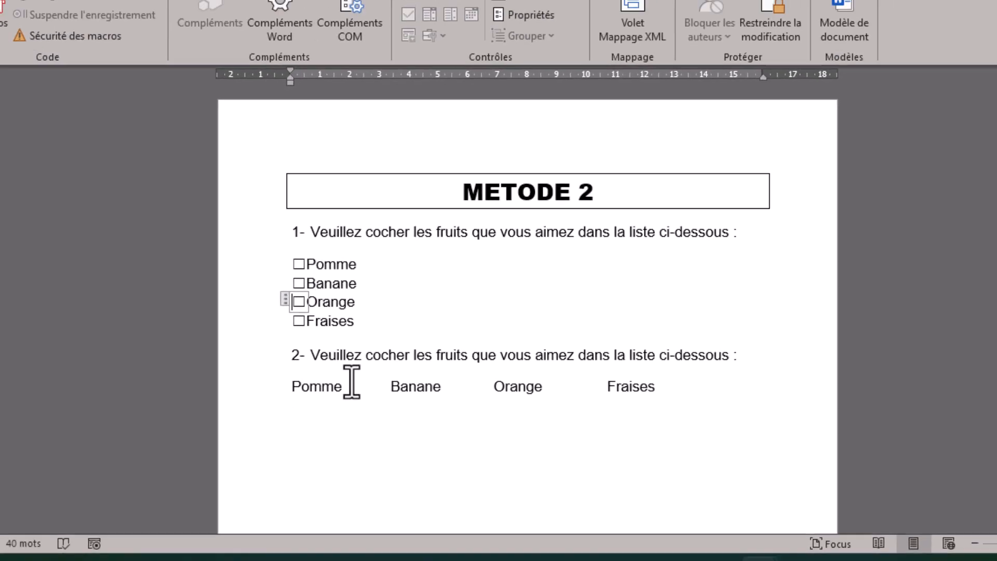
Step: Insert a checkbox content control directly after each of the four fruits, Pomme, Banane, Orange and Fraises, under question 2
click(322, 389)
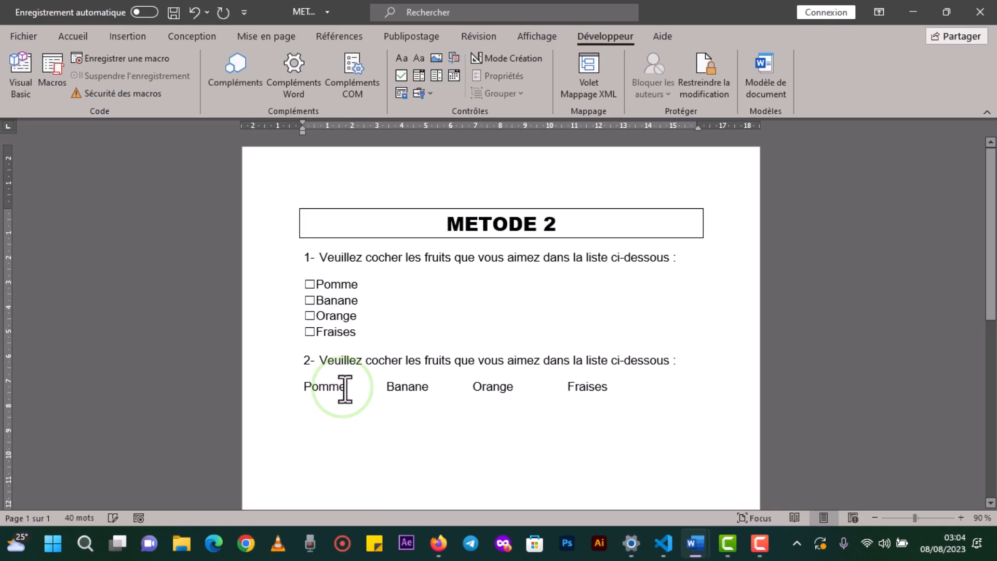
click(400, 77)
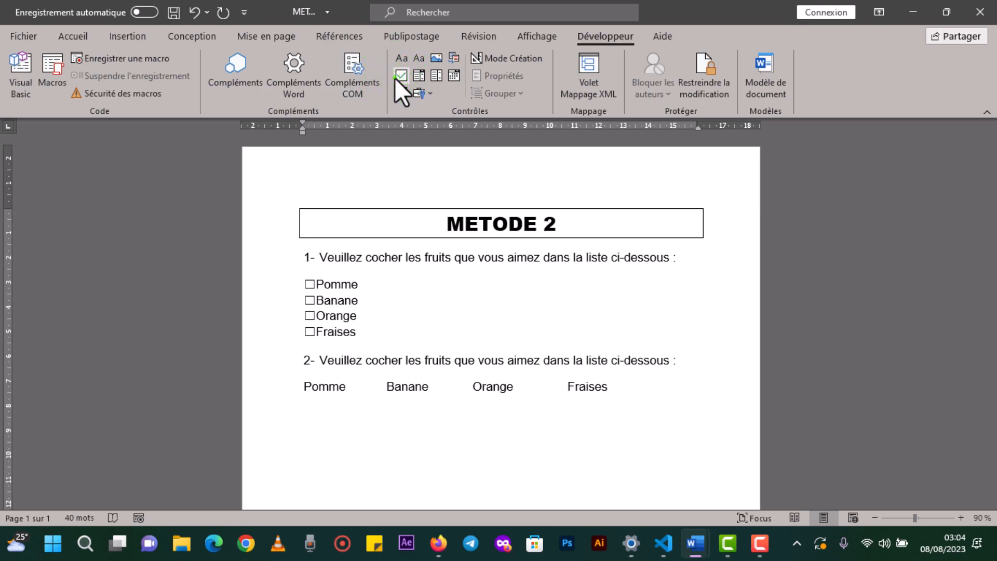
click(438, 388)
click(400, 75)
click(538, 390)
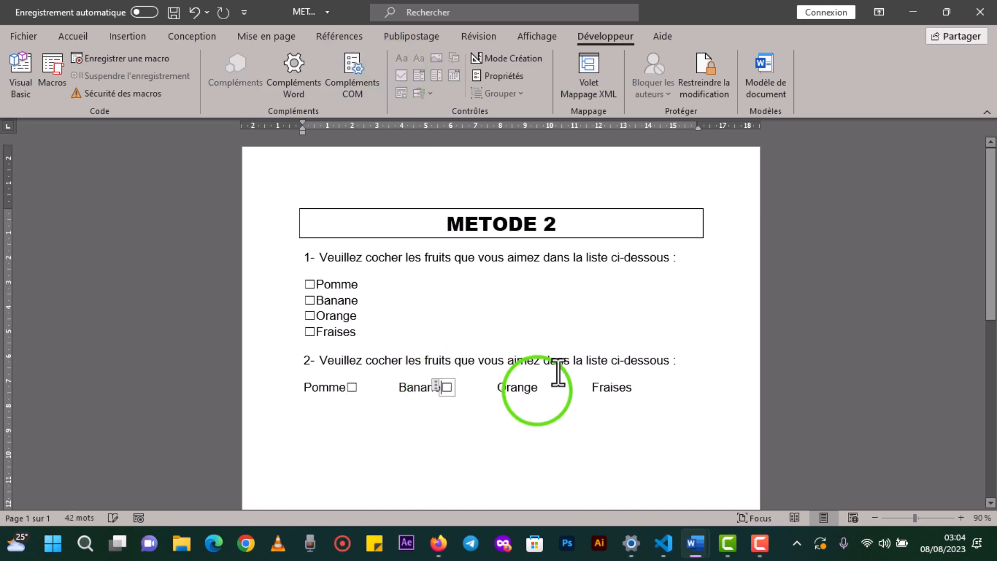
click(401, 76)
click(644, 388)
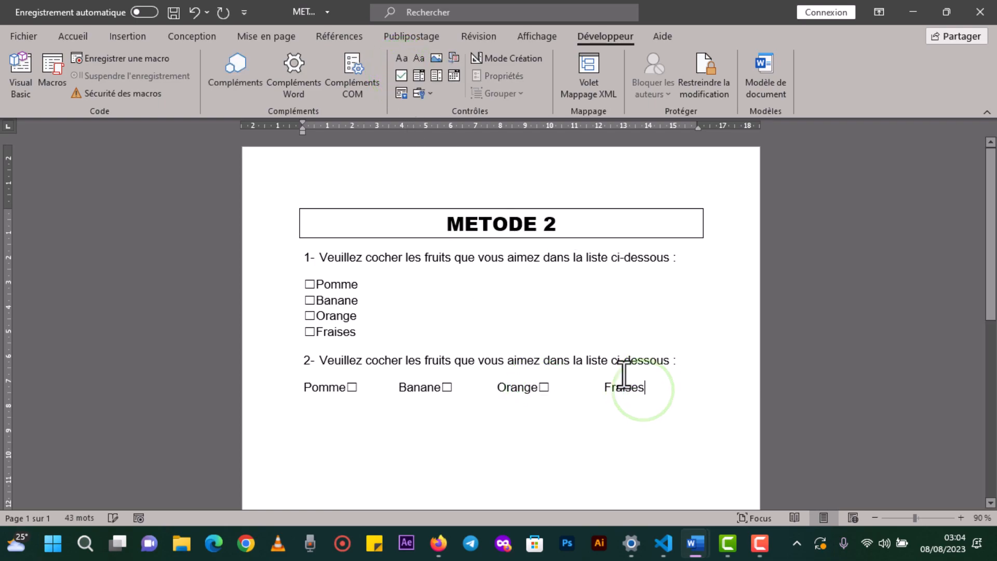
click(403, 73)
Step: Tick the checkboxes after Pomme and Orange under question 2
click(356, 393)
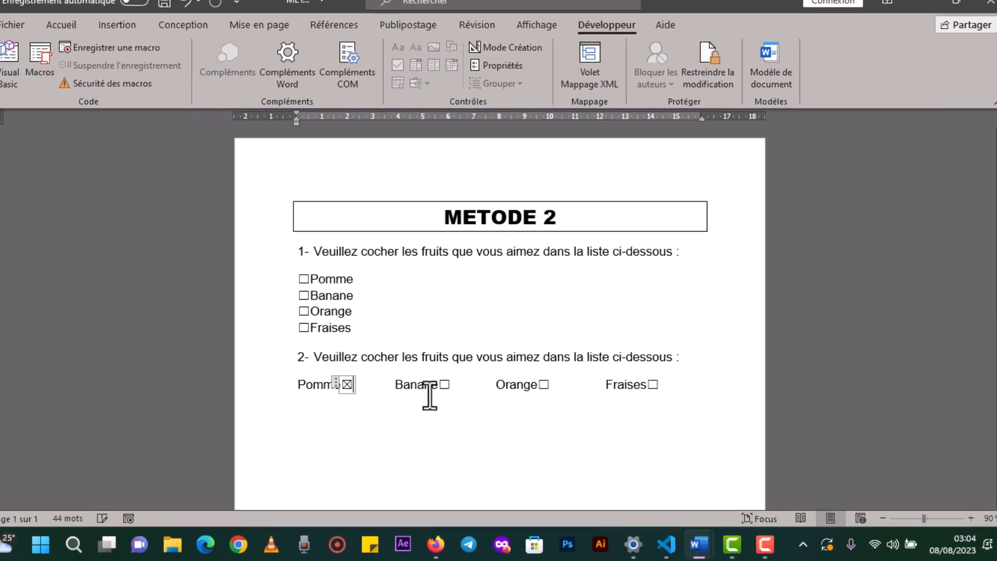
click(543, 388)
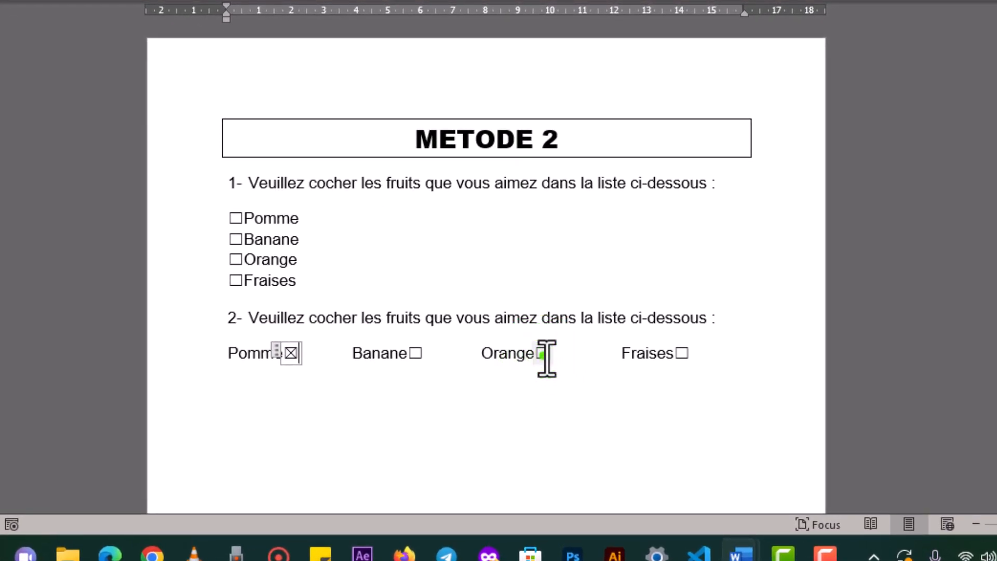